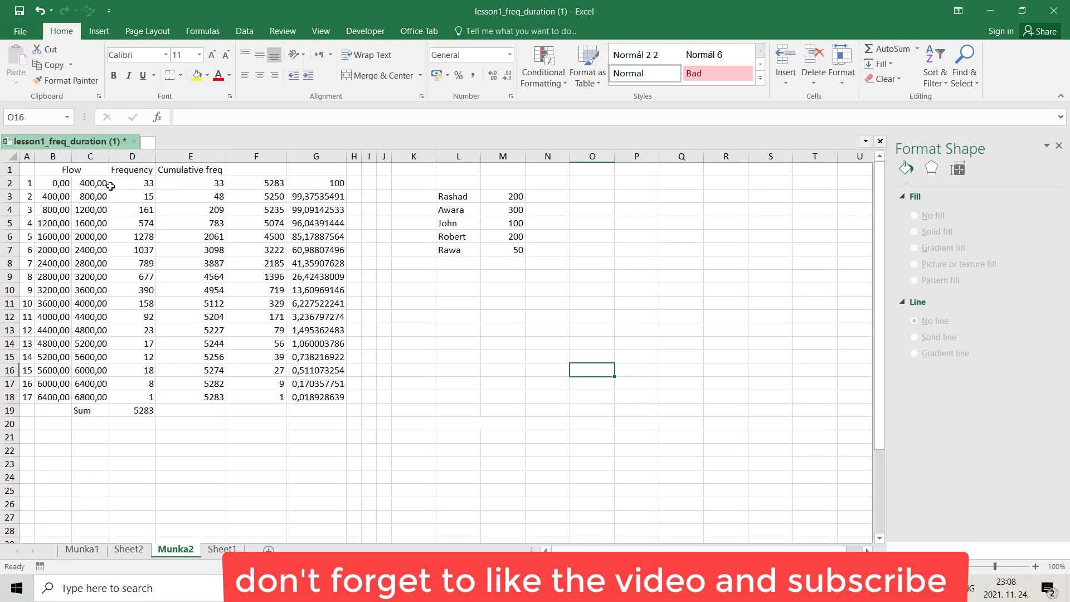
Step: Insert an empty 2-D Clustered Column chart onto the Munka2 sheet
click(99, 31)
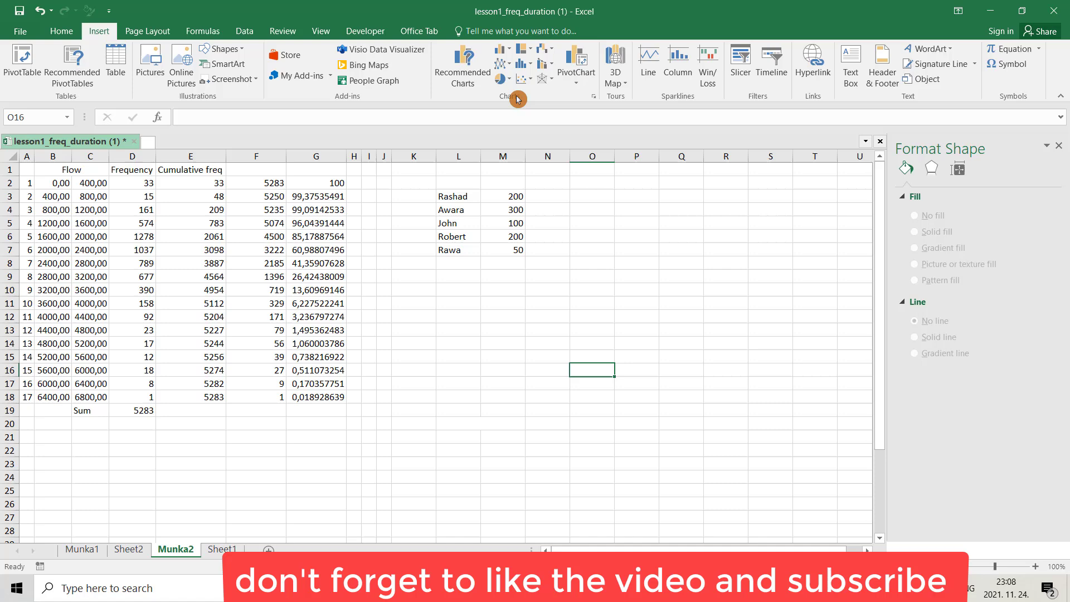
click(511, 52)
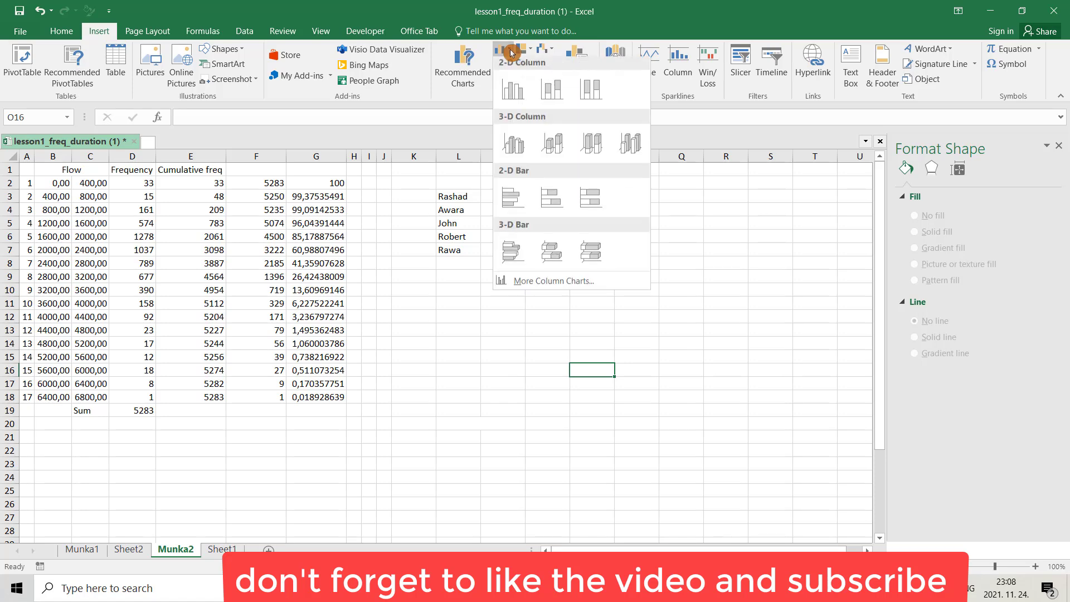
click(512, 93)
Step: Add a chart series whose values are the Frequency cells D2:D18
right_click(433, 313)
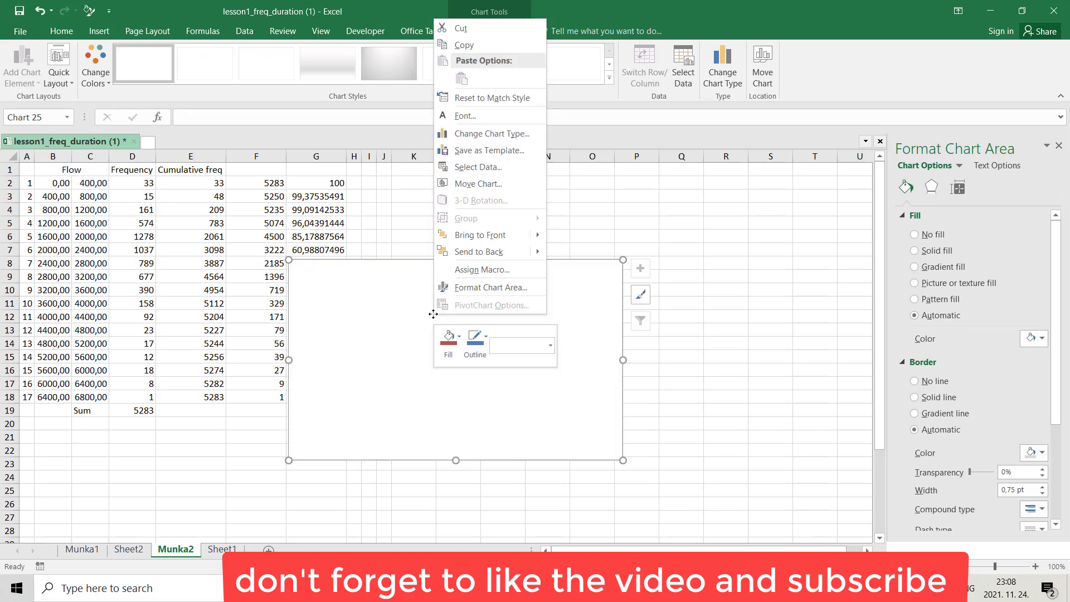
click(475, 168)
click(422, 296)
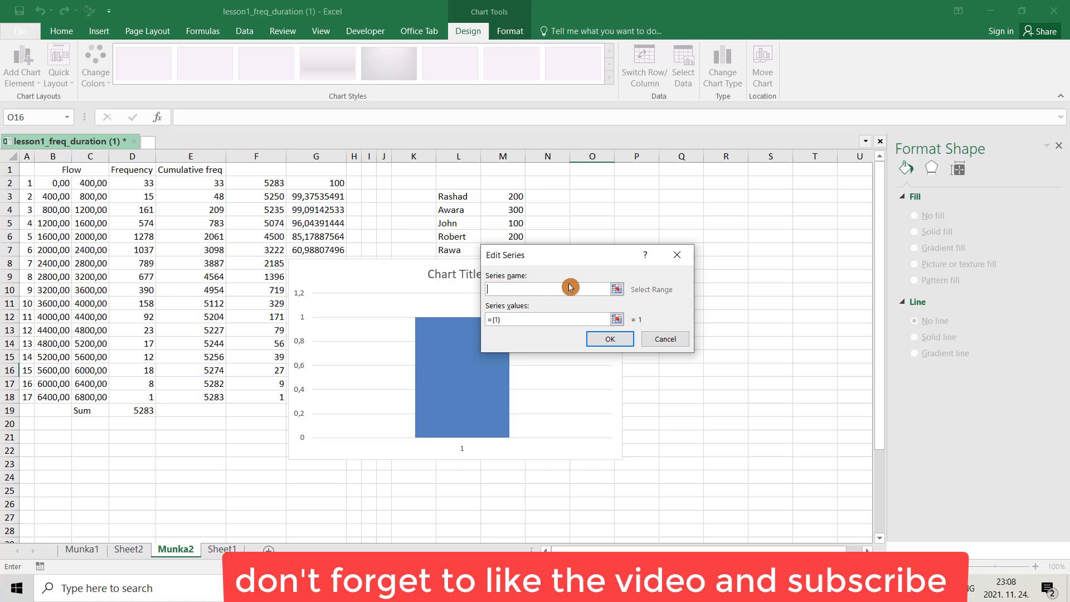
drag(523, 317, 478, 320)
click(521, 326)
drag(144, 183, 148, 392)
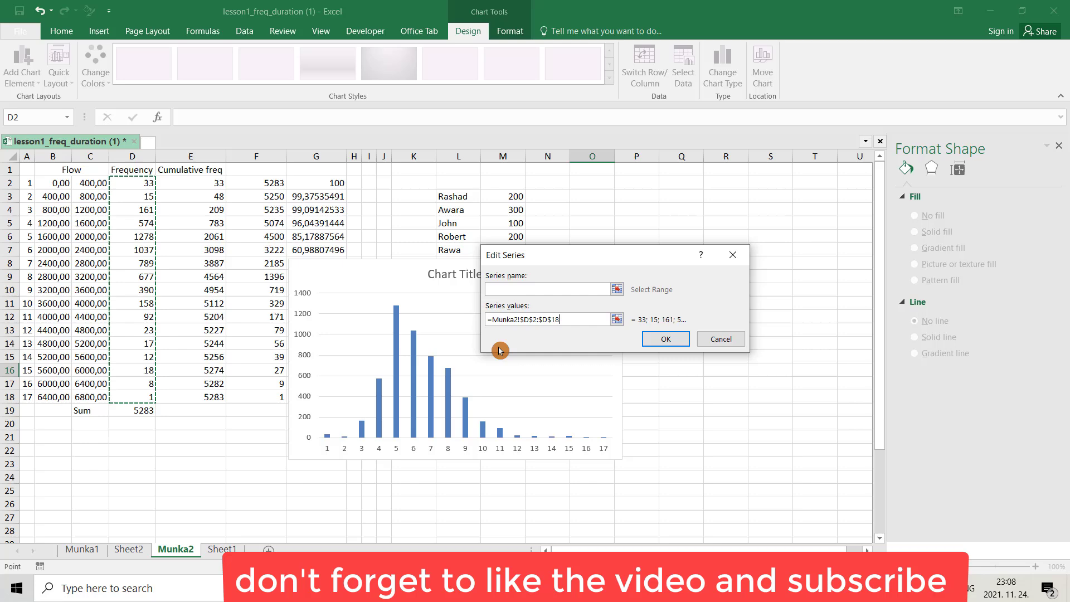
click(672, 337)
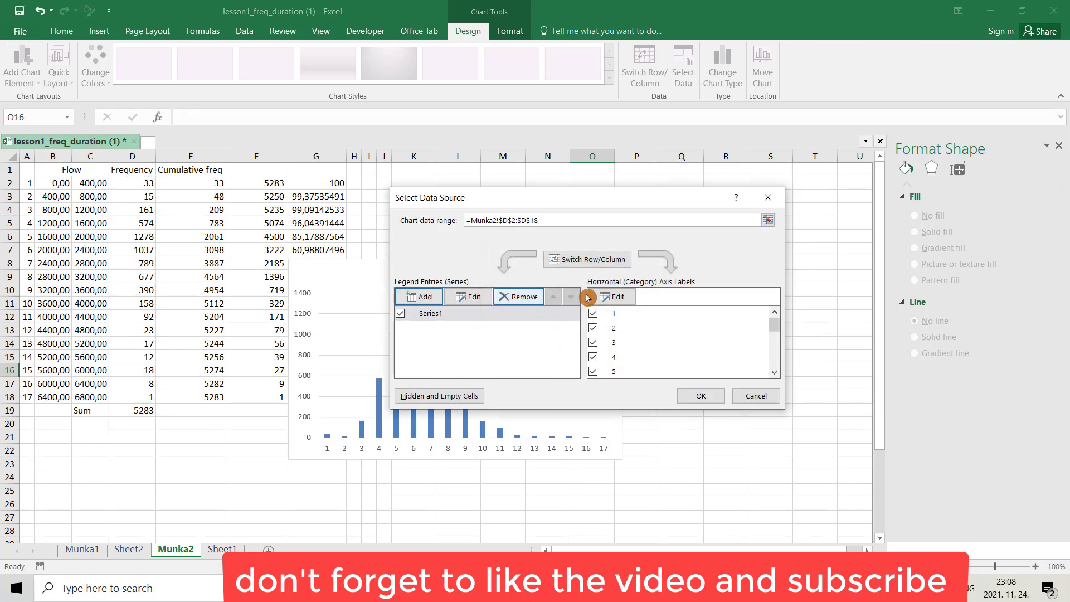
Step: Set the category axis labels to the Flow cells C2:C18
click(613, 300)
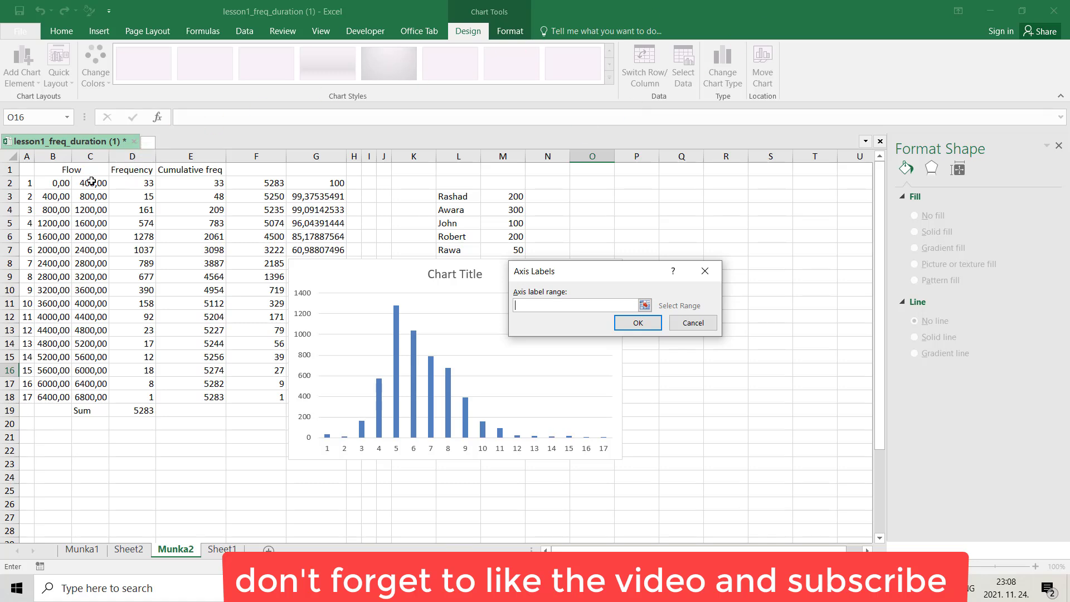
drag(92, 181, 80, 393)
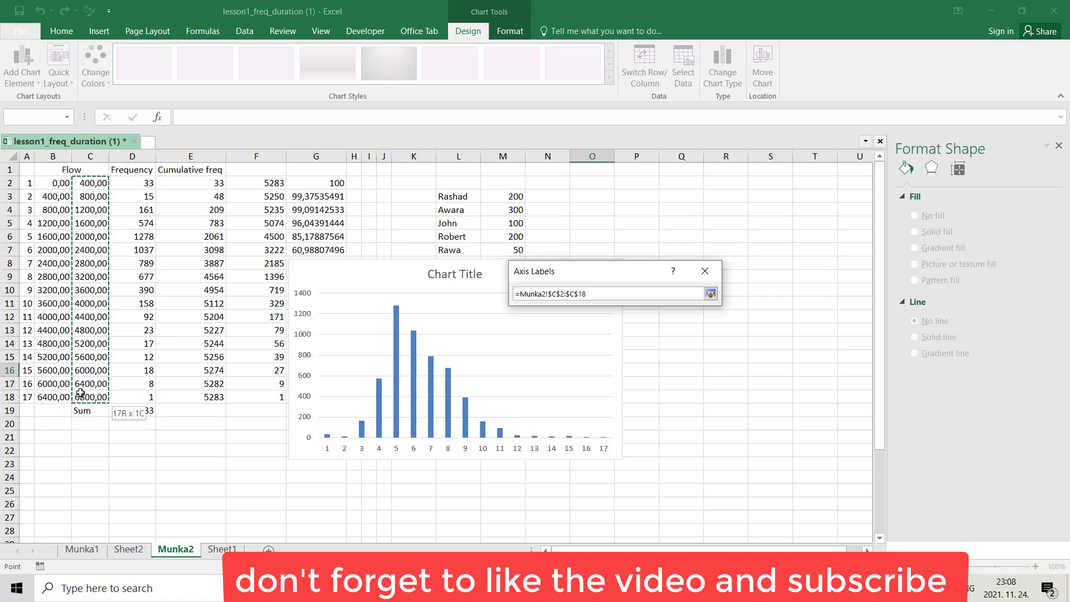
click(684, 327)
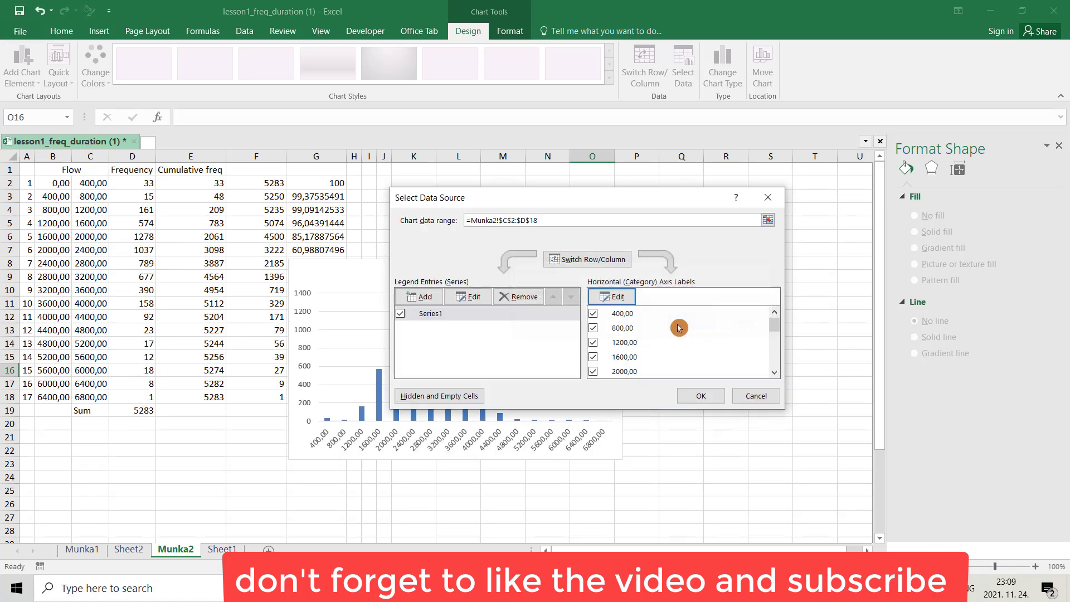
Step: Move the chart right beside the name list and apply Quick Layout 8 with axis titles
click(696, 395)
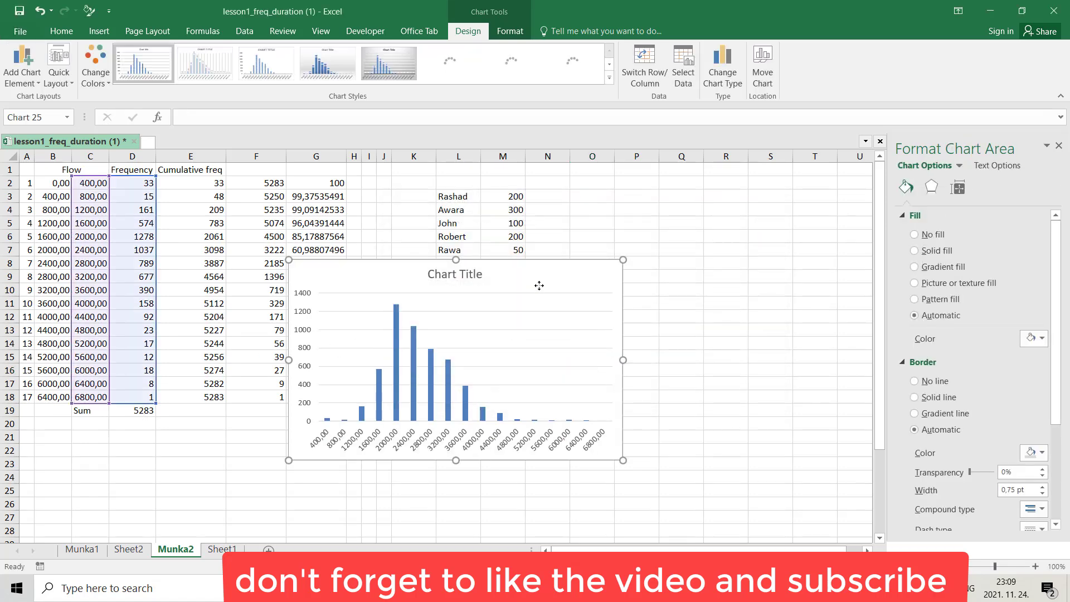
drag(539, 285, 659, 311)
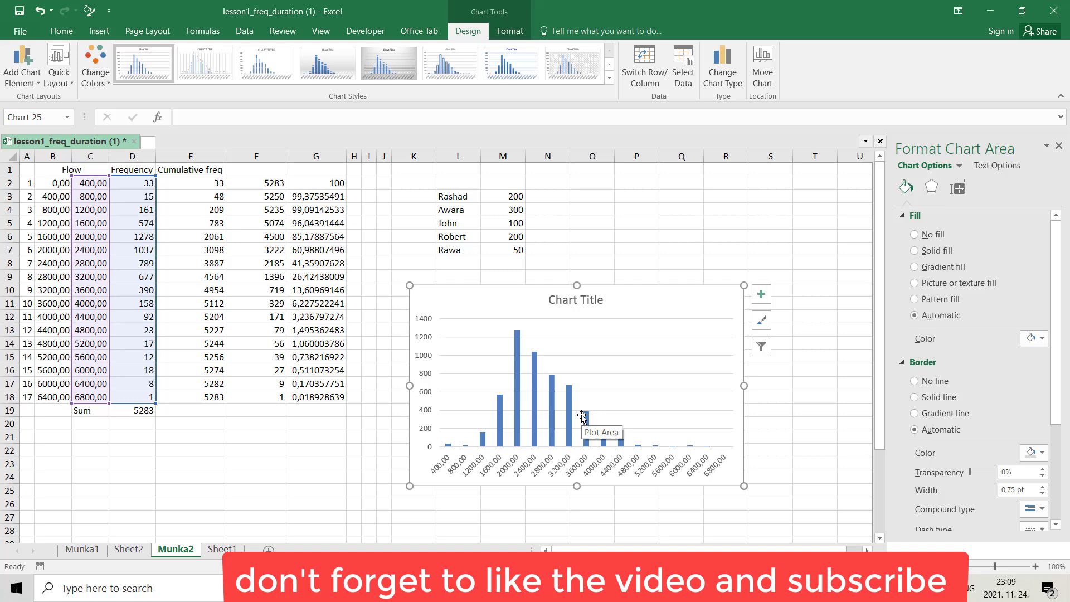
click(549, 419)
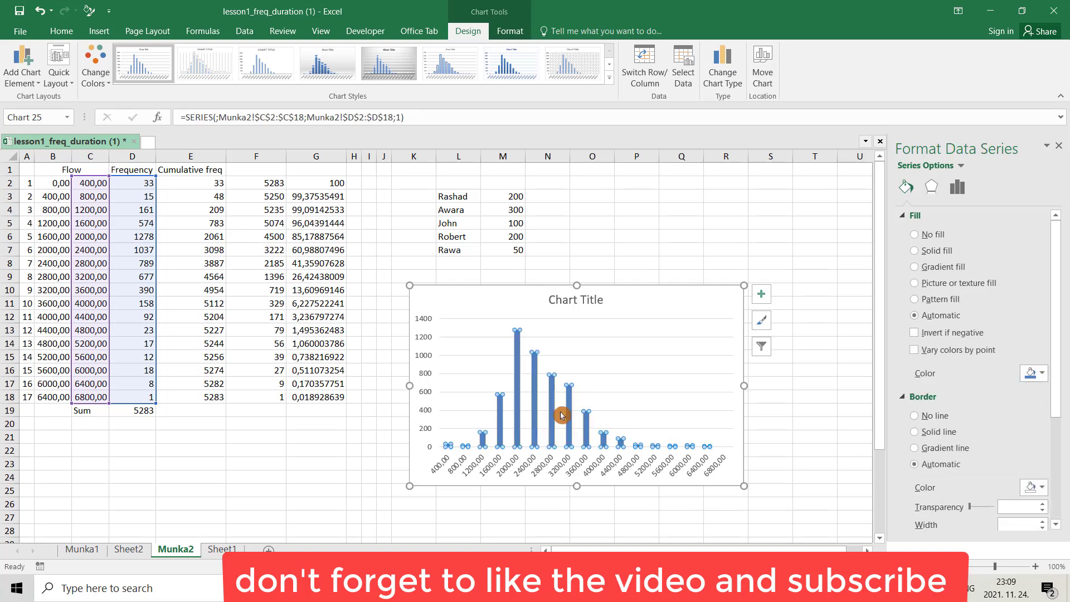
click(73, 84)
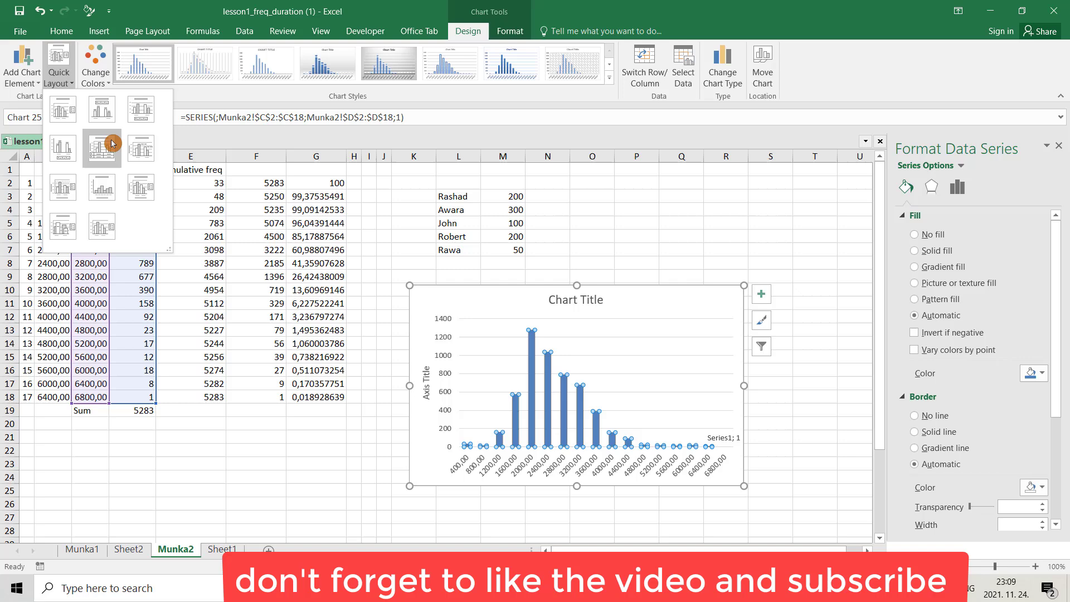
click(101, 190)
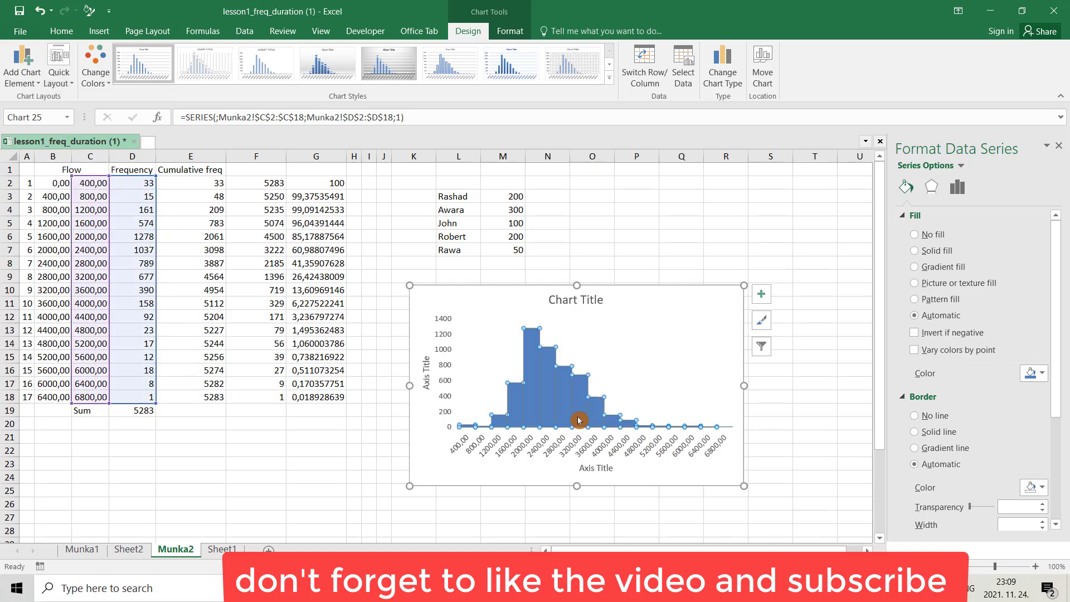
Step: Select the frequency series and give its bars a solid fill after trying other fill types
mouse_move(578, 420)
click(567, 409)
click(531, 410)
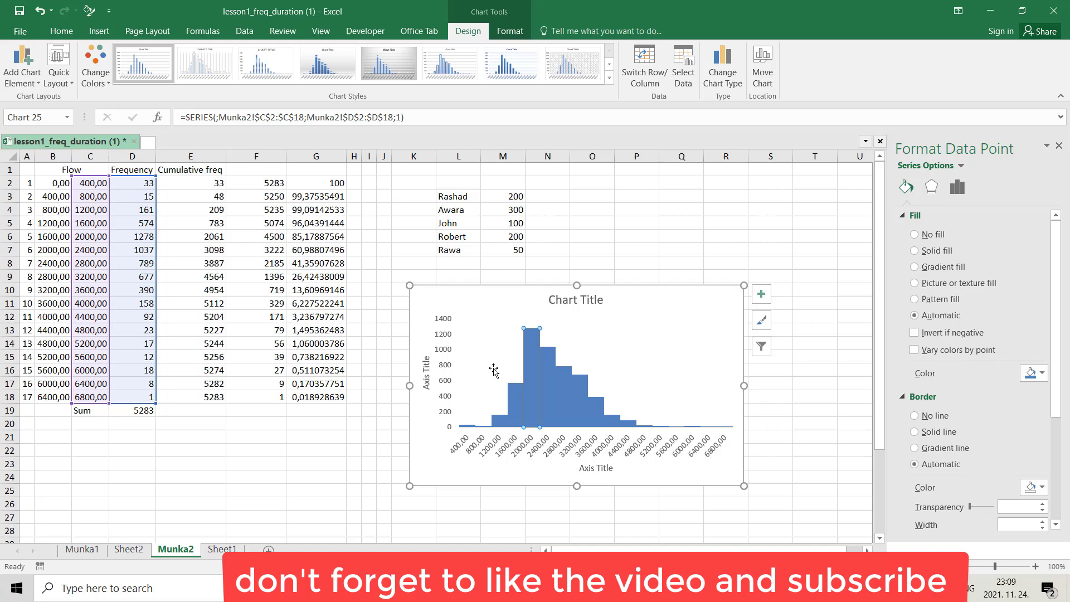
click(494, 365)
click(529, 385)
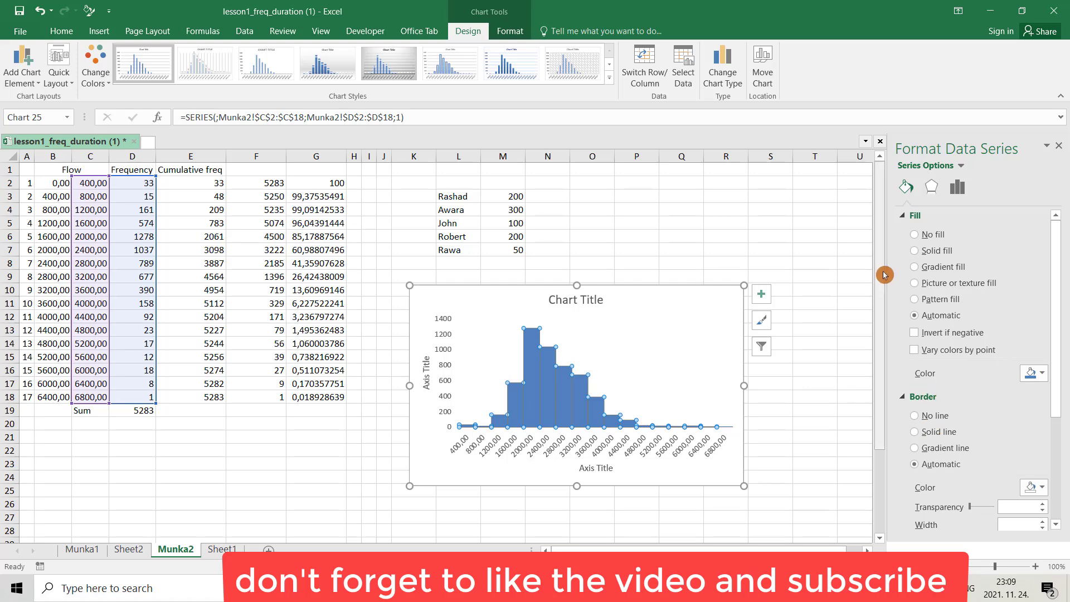
click(914, 235)
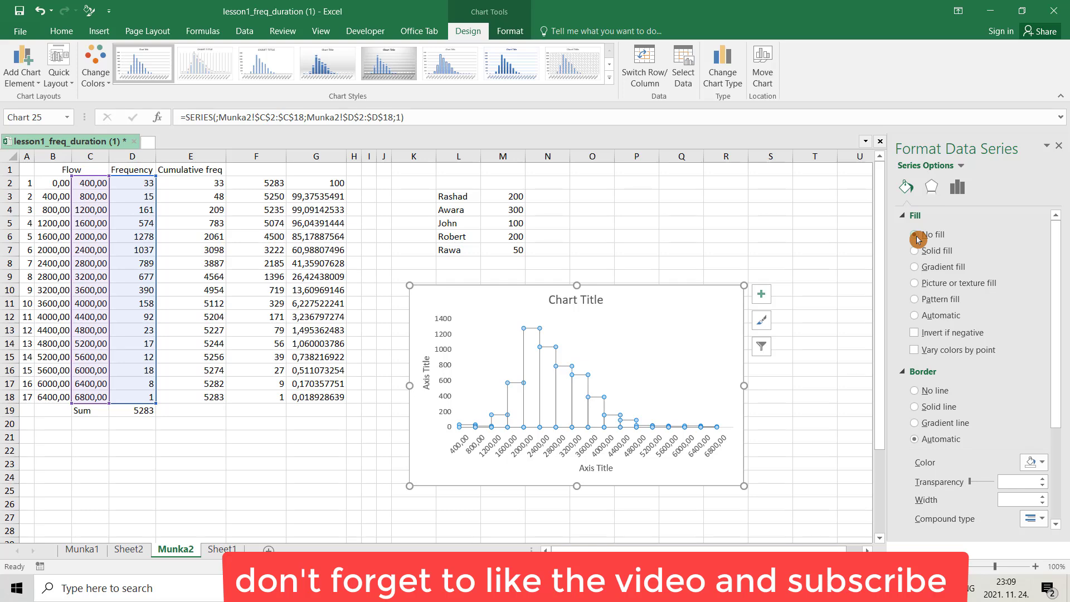
click(915, 251)
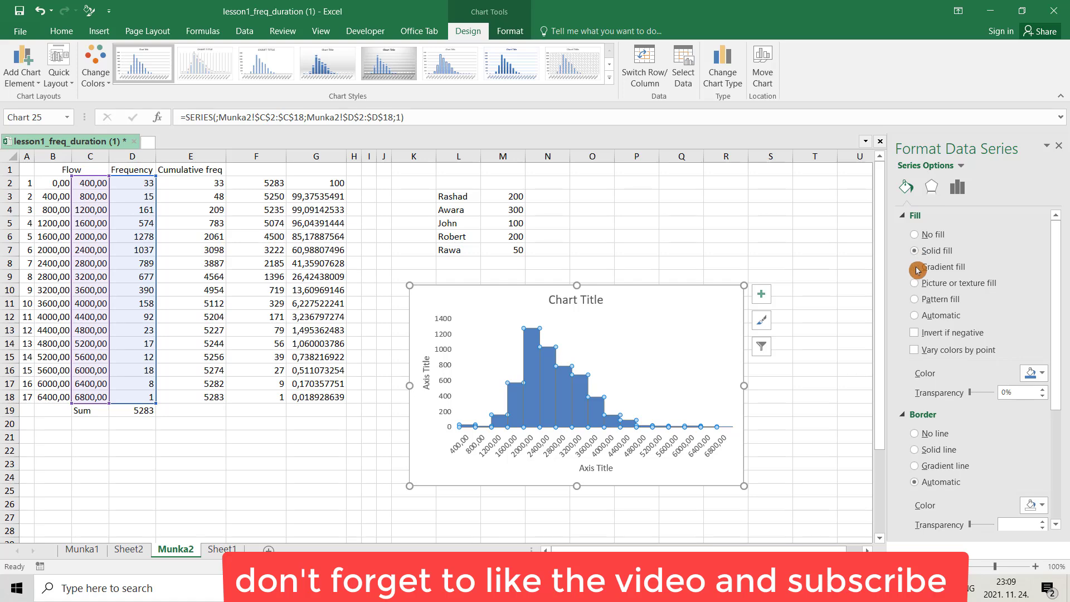
click(915, 268)
click(918, 285)
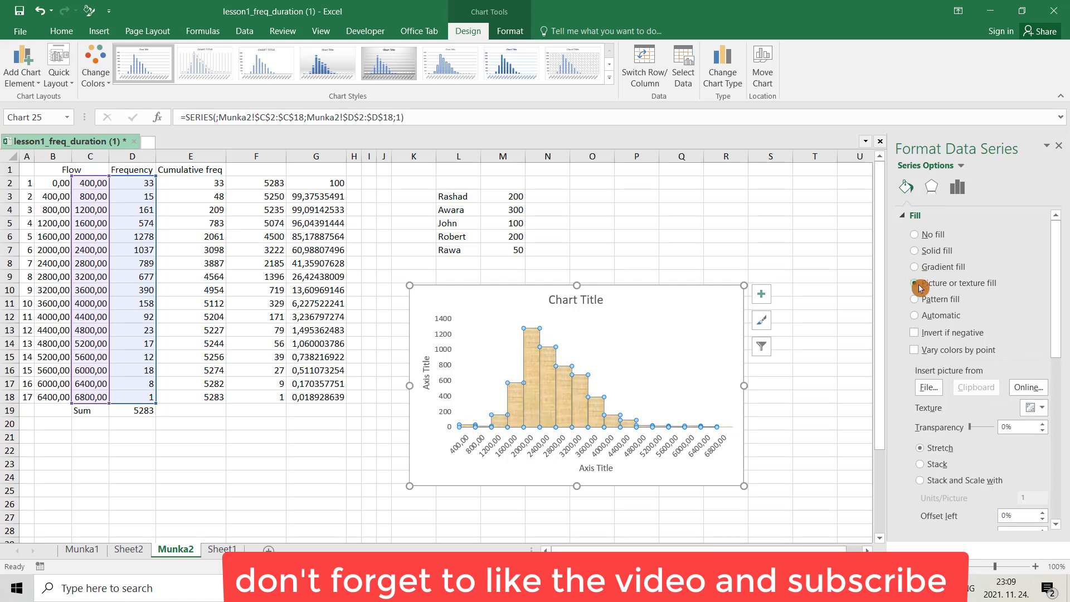
click(916, 301)
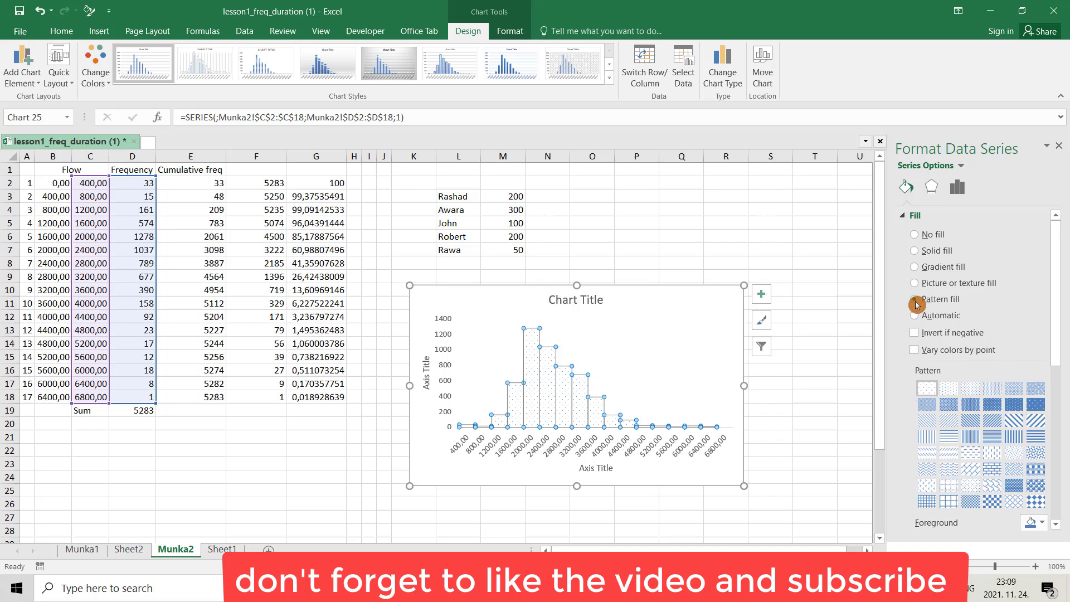
click(914, 253)
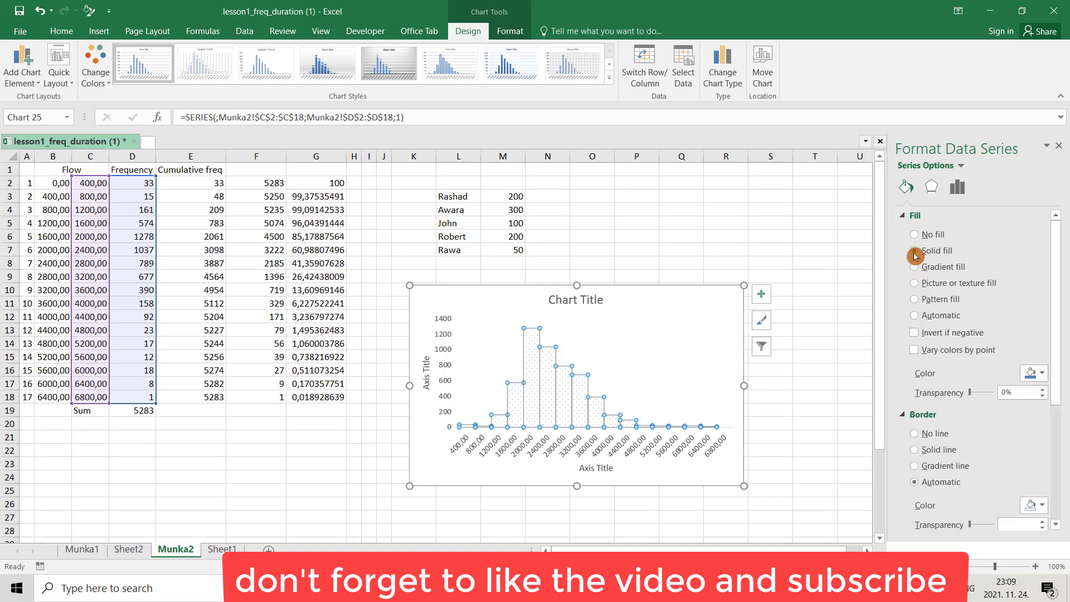
Step: Colour the histogram bars dark blue instead of red
click(1040, 373)
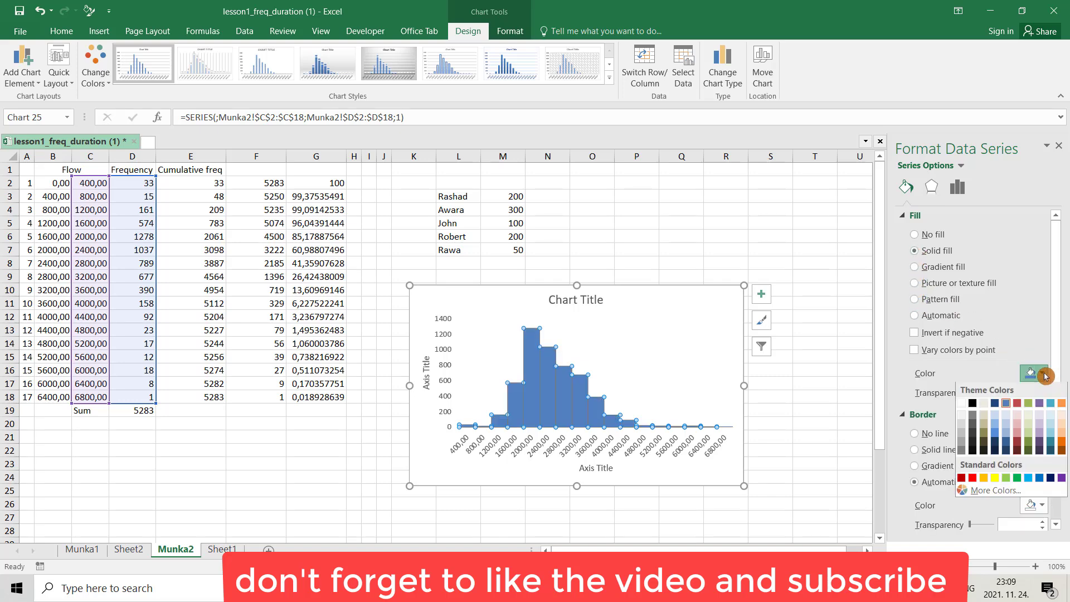
click(972, 478)
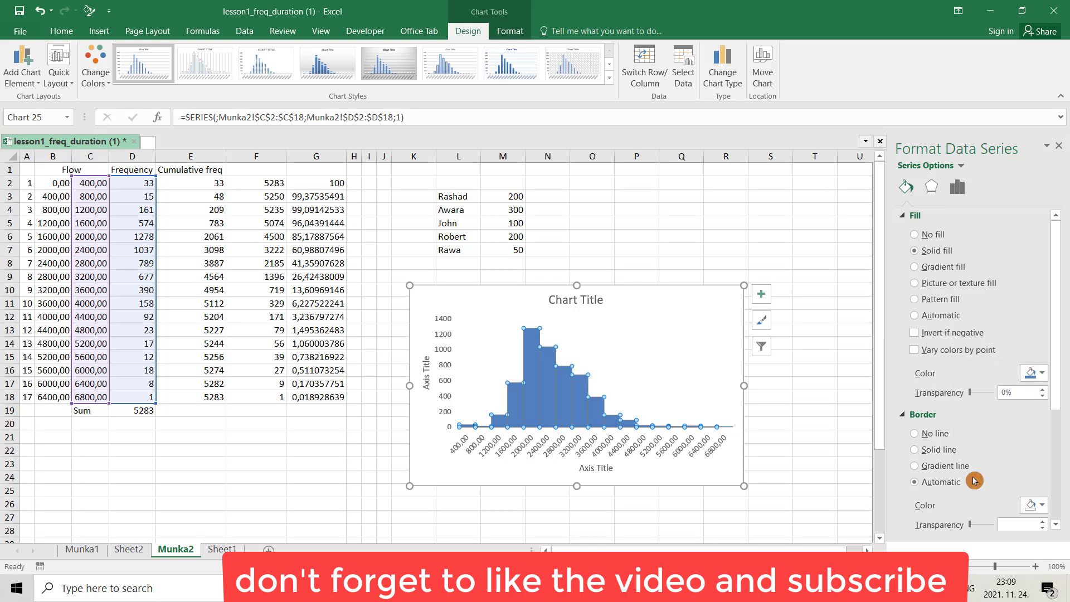
click(1041, 374)
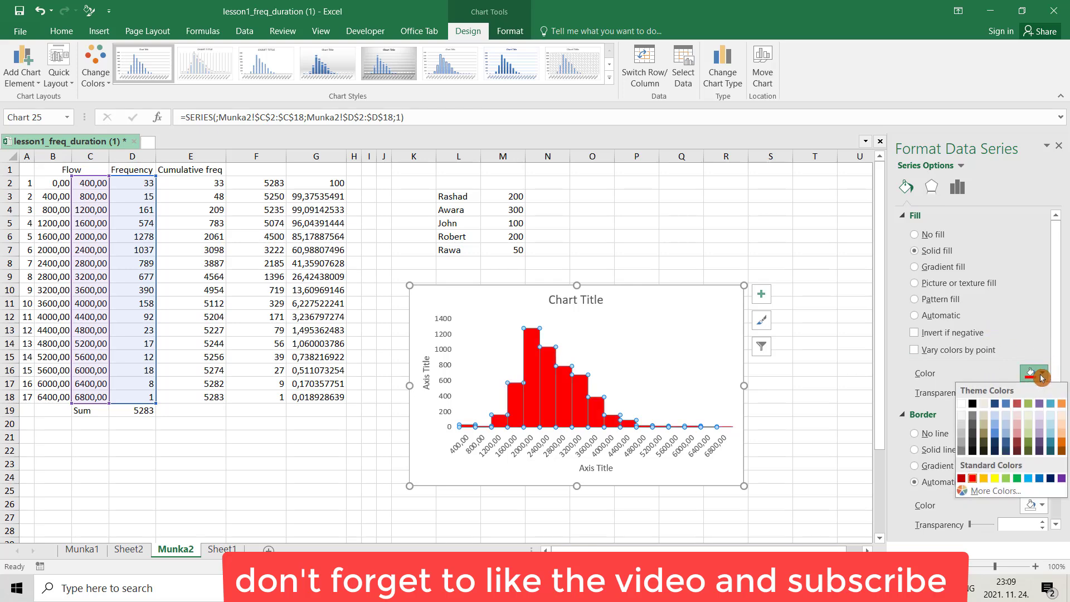
click(994, 403)
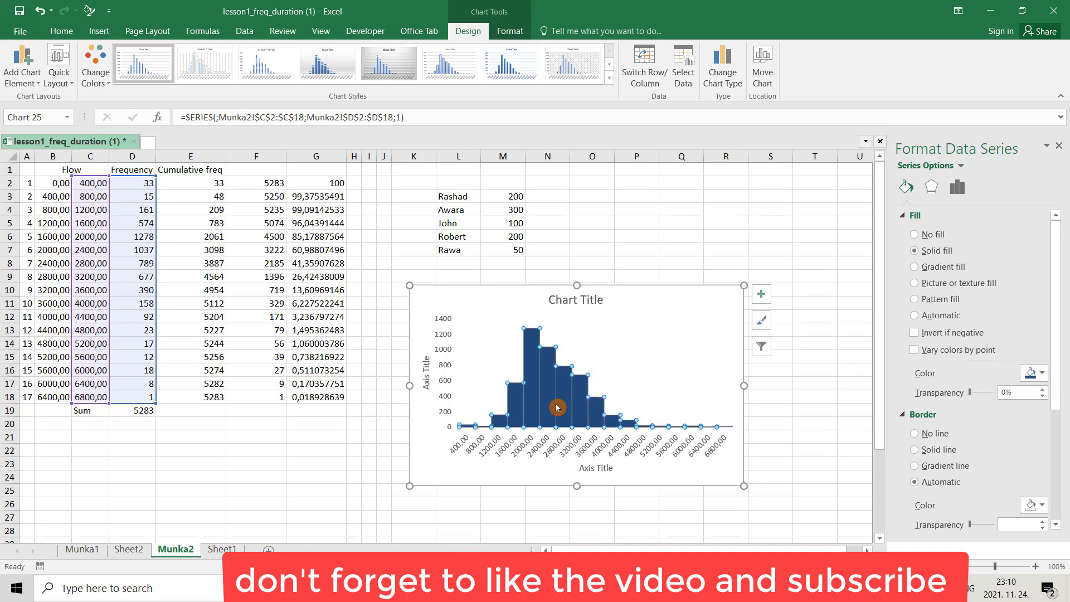
Step: Give the histogram bars a solid white border, widened to 2.5 pt
click(557, 408)
click(480, 344)
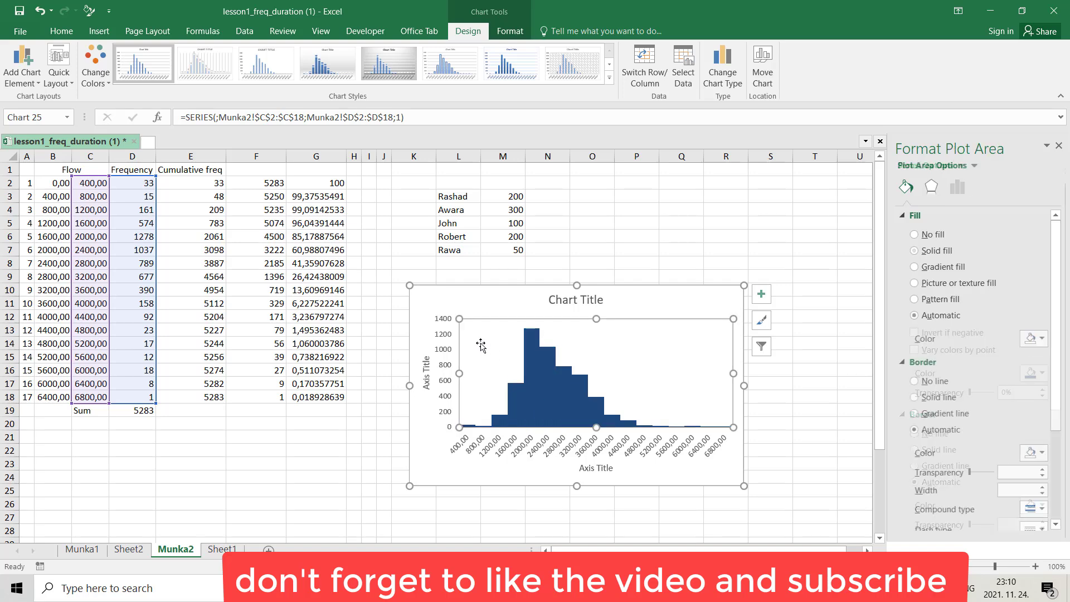
click(549, 386)
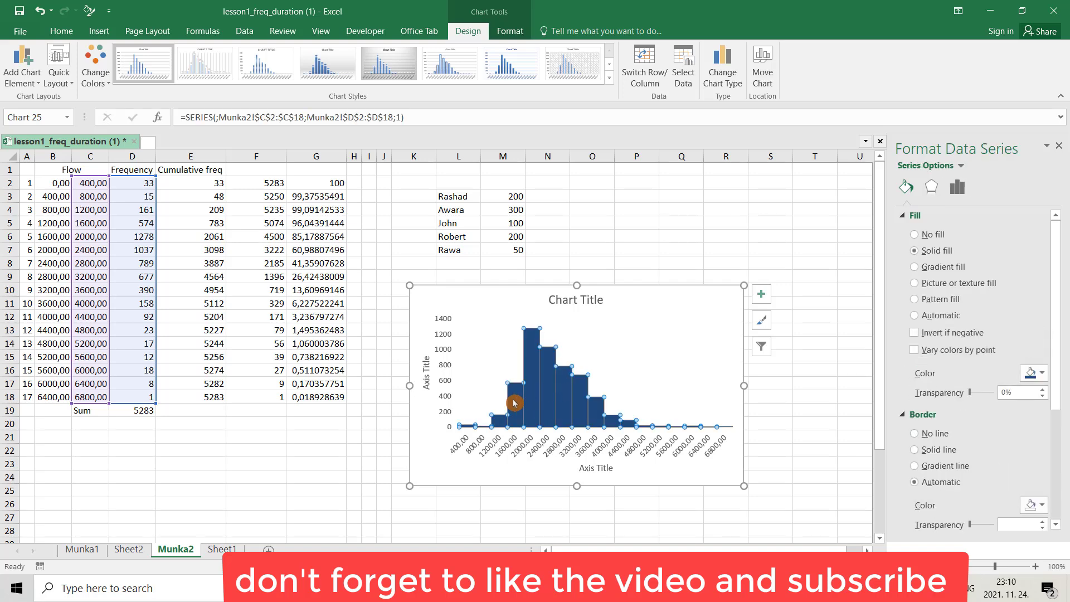
mouse_move(546, 408)
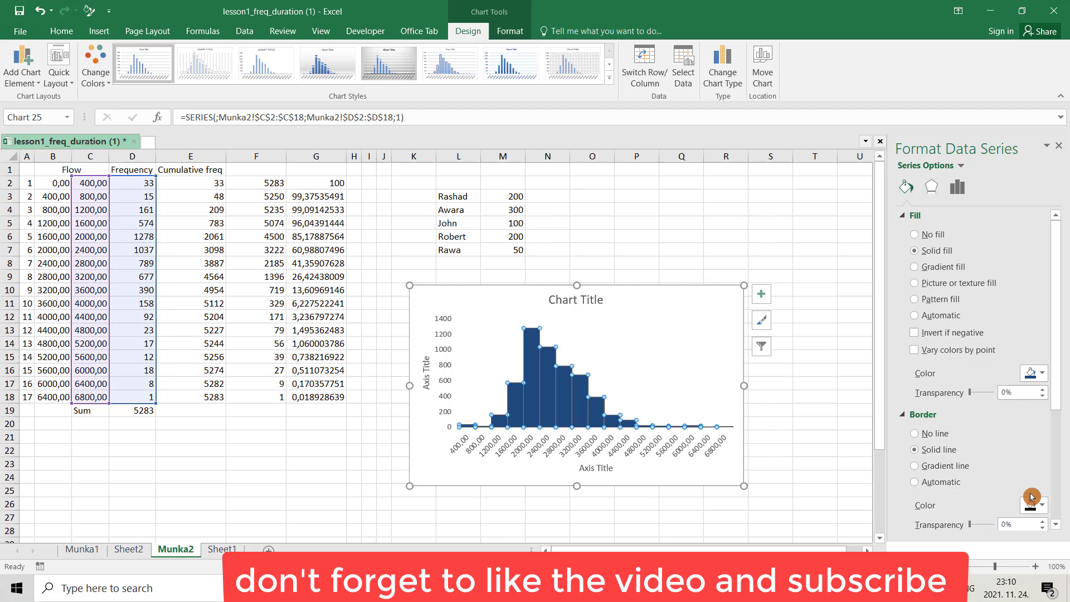
click(1043, 509)
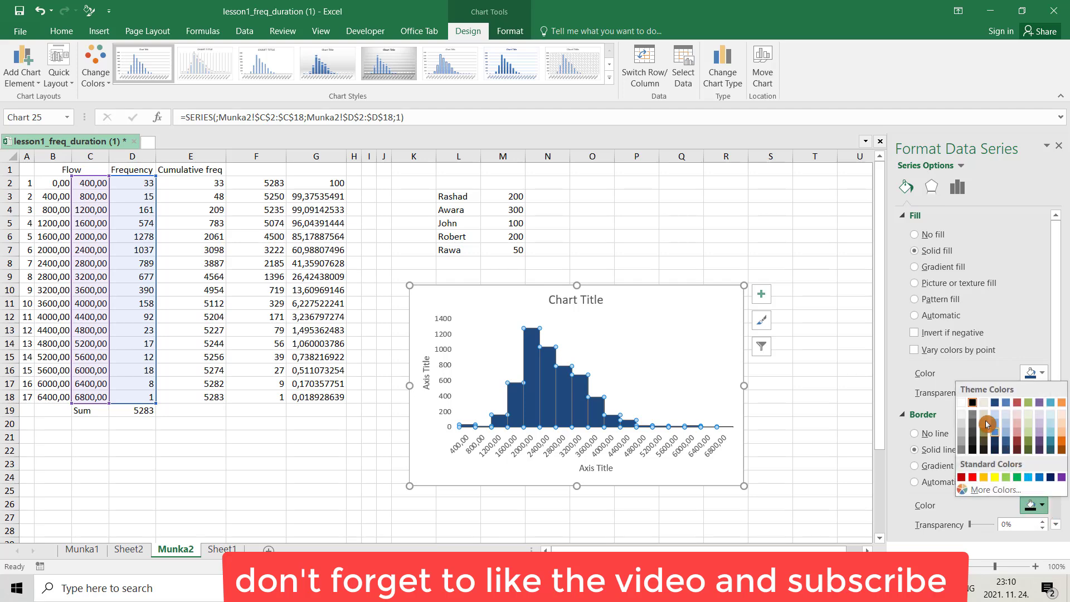
click(962, 404)
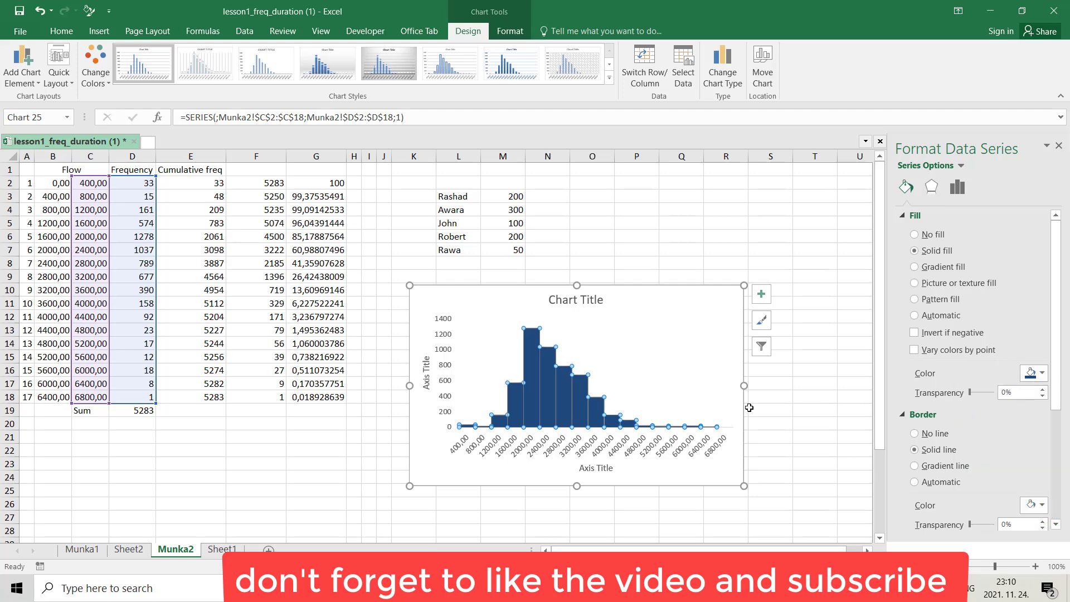
drag(1063, 347, 1063, 439)
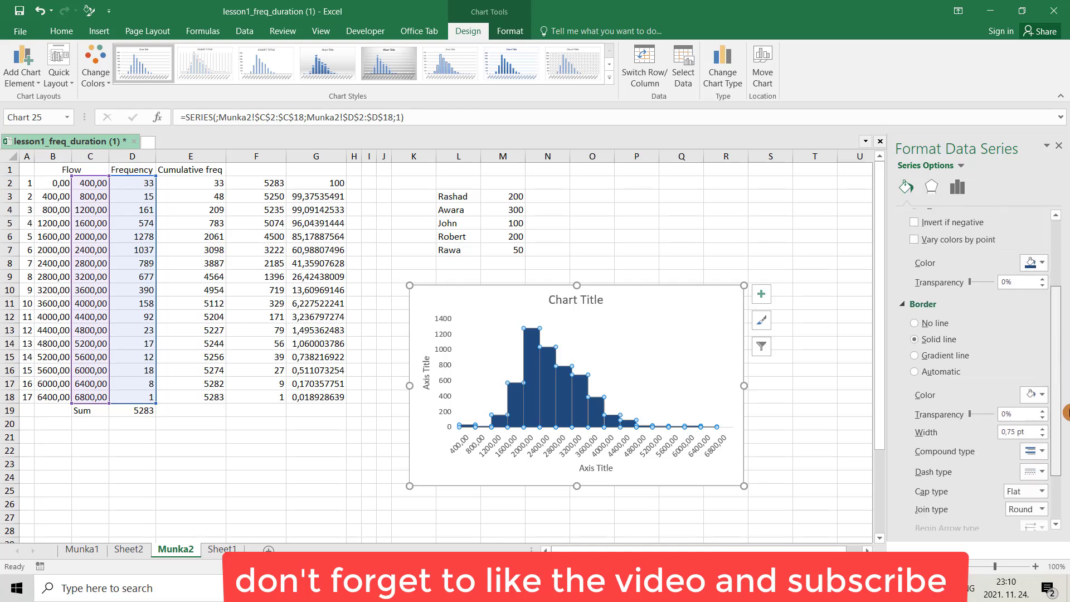
click(1044, 429)
click(1044, 429)
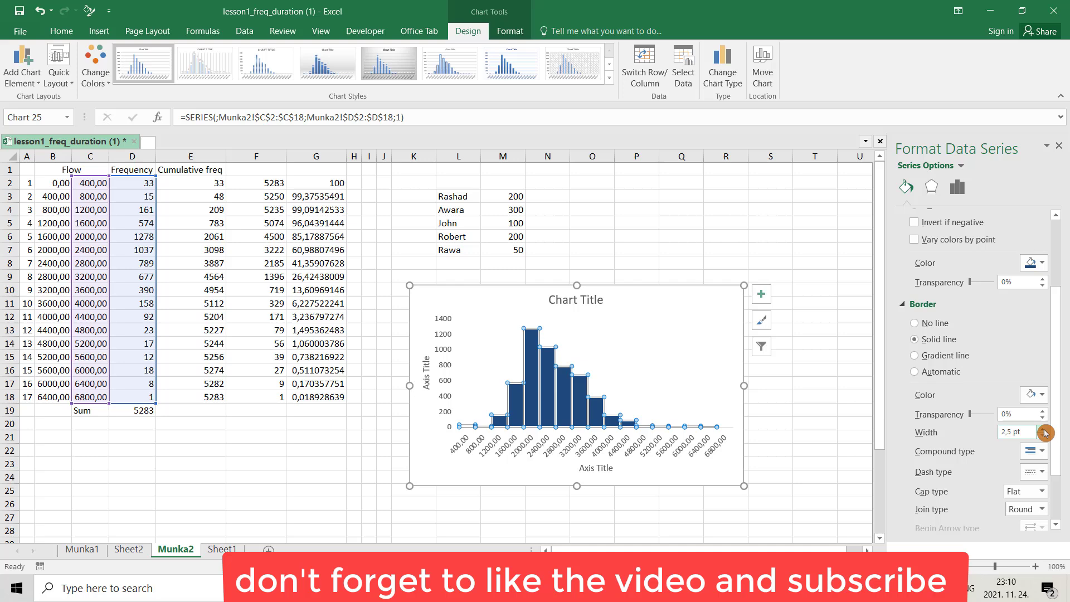
click(1044, 429)
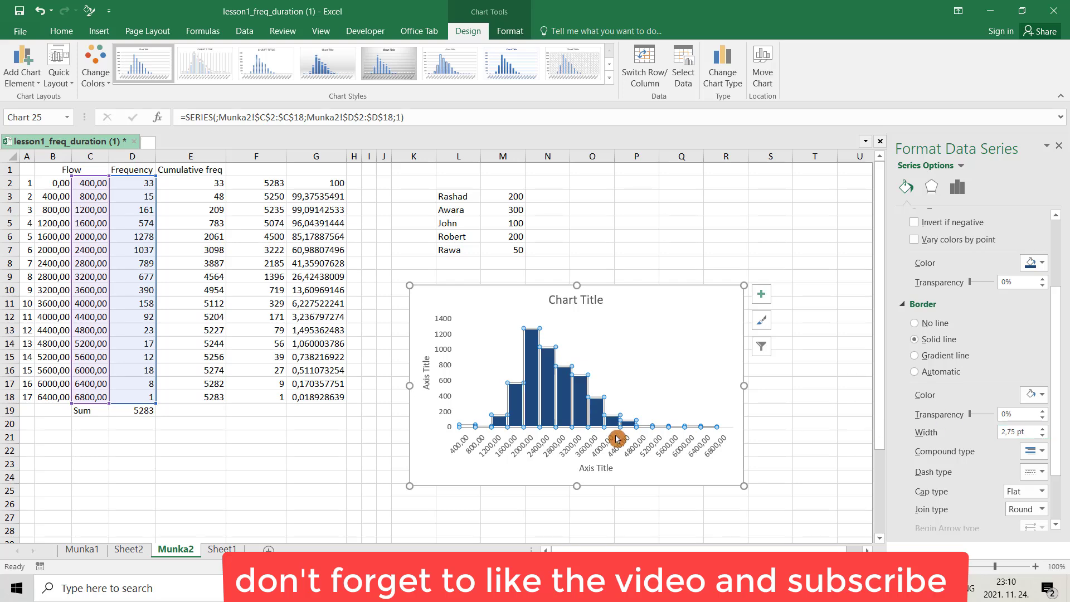
Step: Raise the bar border width to 2.75 pt and bring up the horizontal axis context menu
click(587, 452)
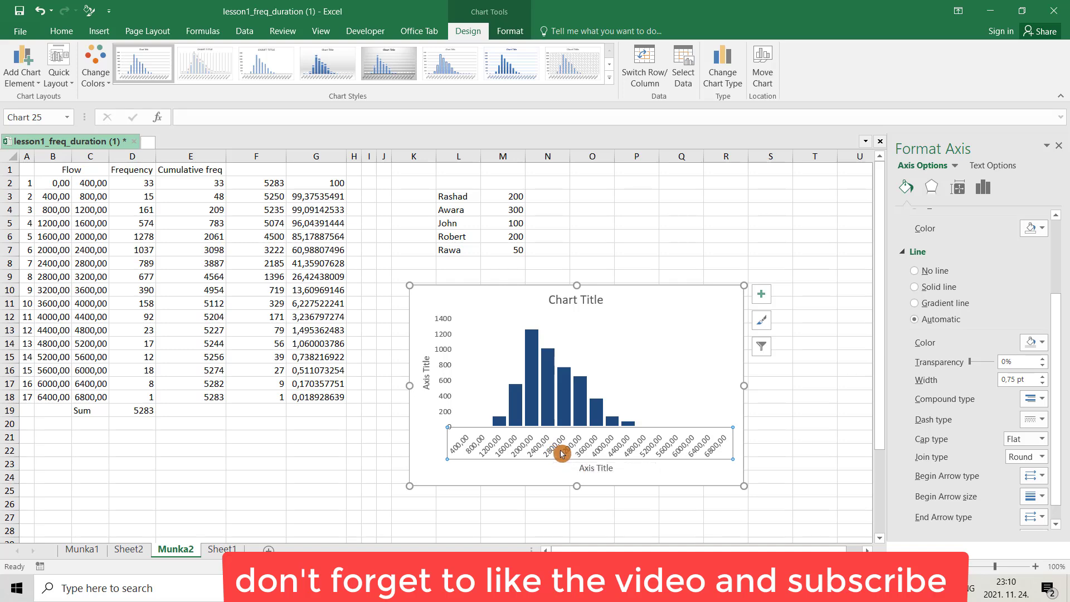
drag(1055, 322, 1055, 334)
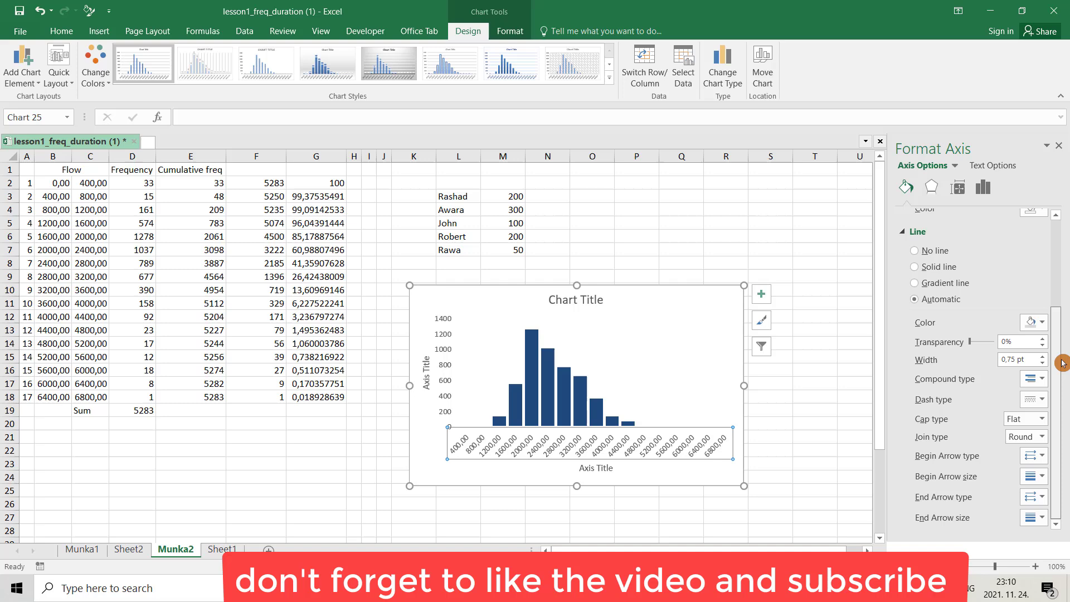
click(567, 451)
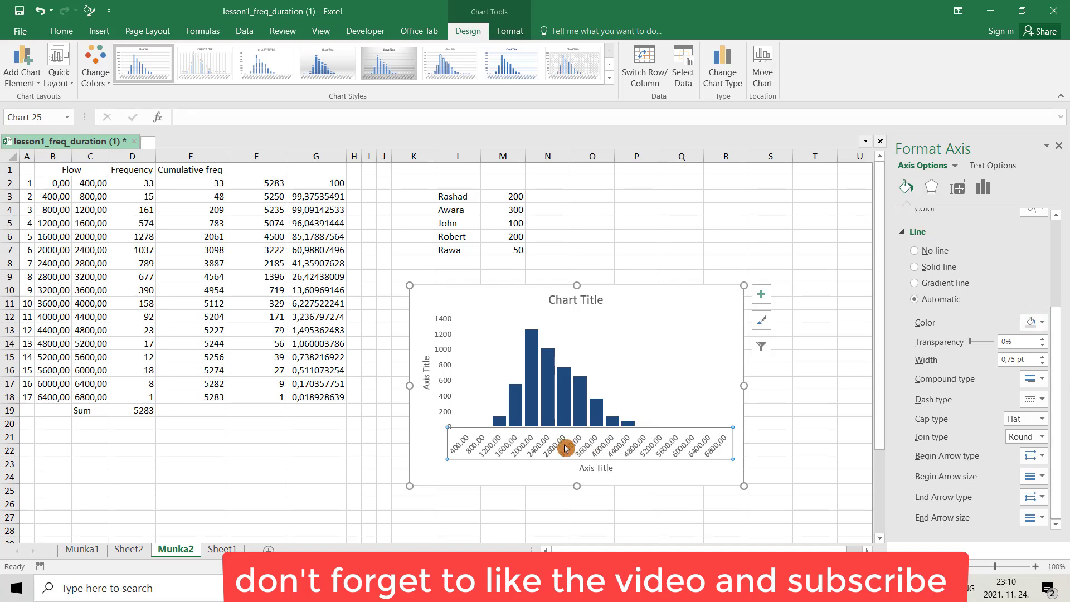
right_click(566, 448)
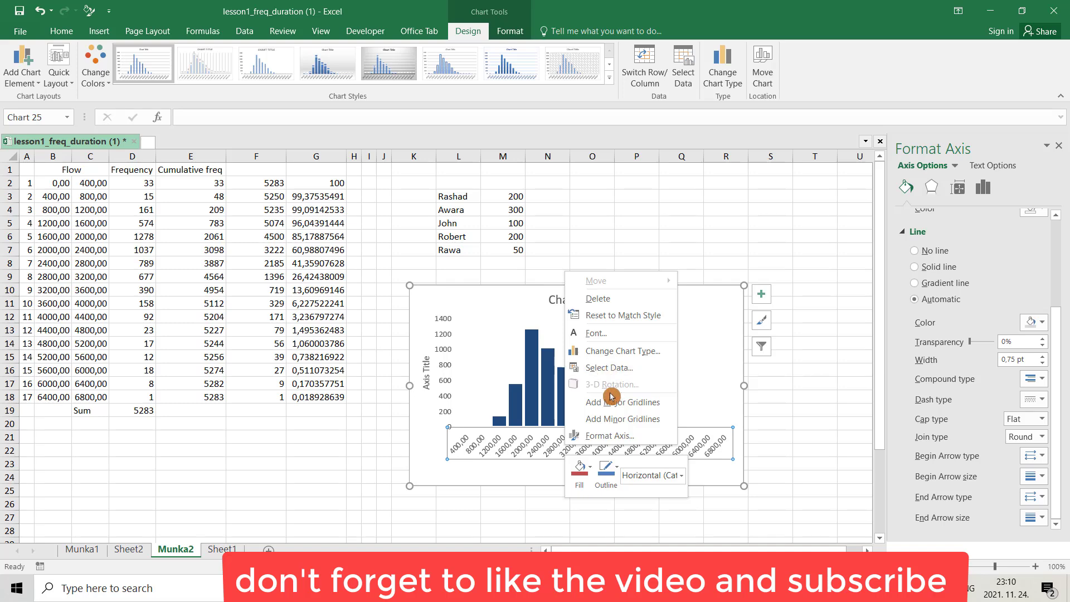
Step: Set the horizontal axis Label Position to Low, with tick marks left at None
click(613, 435)
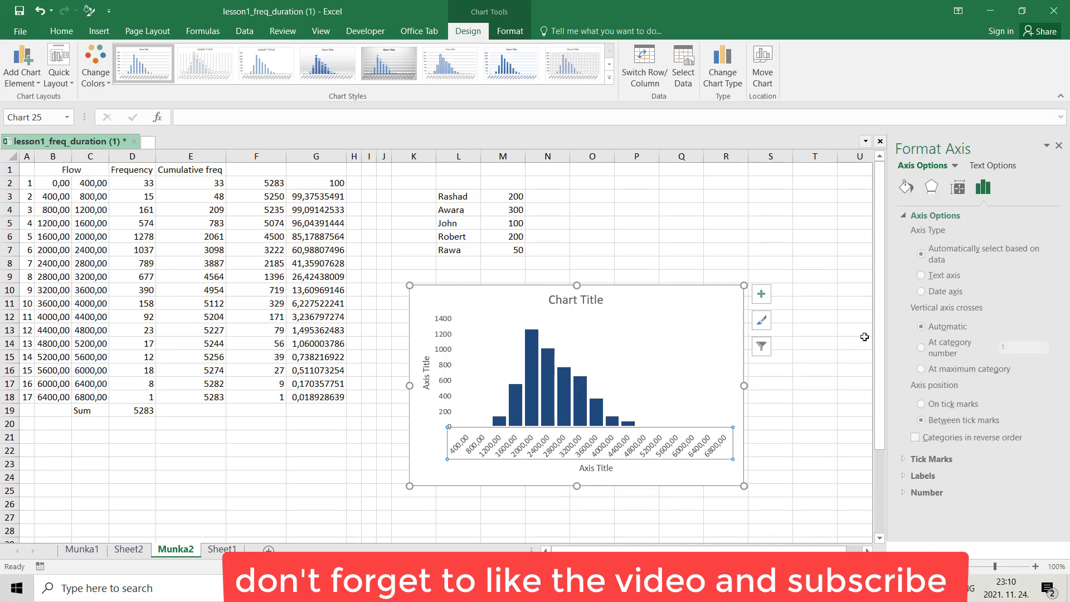
click(921, 475)
drag(1057, 344, 1029, 477)
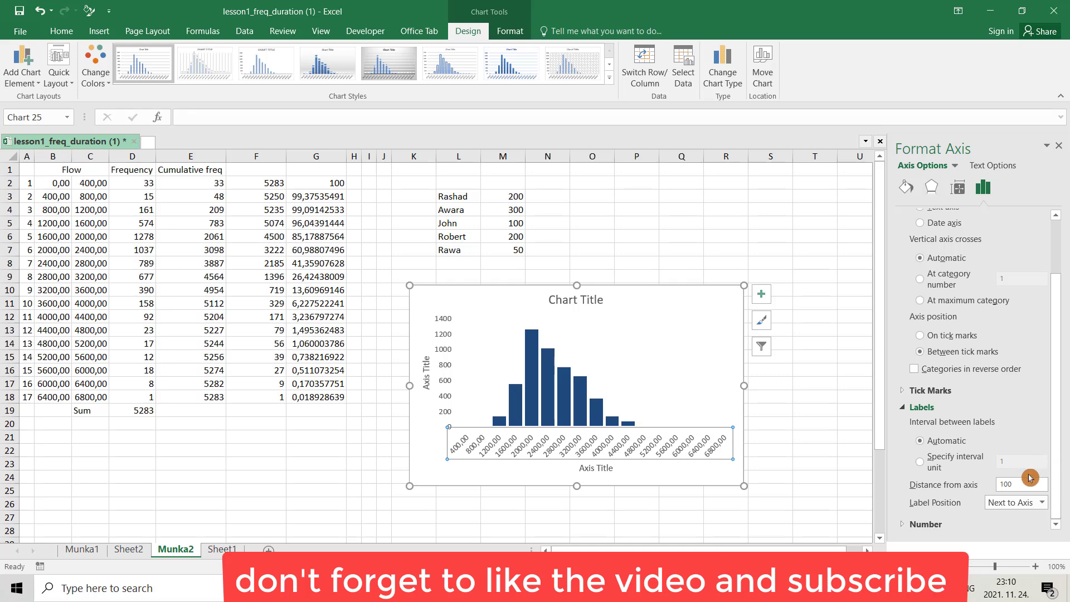
click(1030, 507)
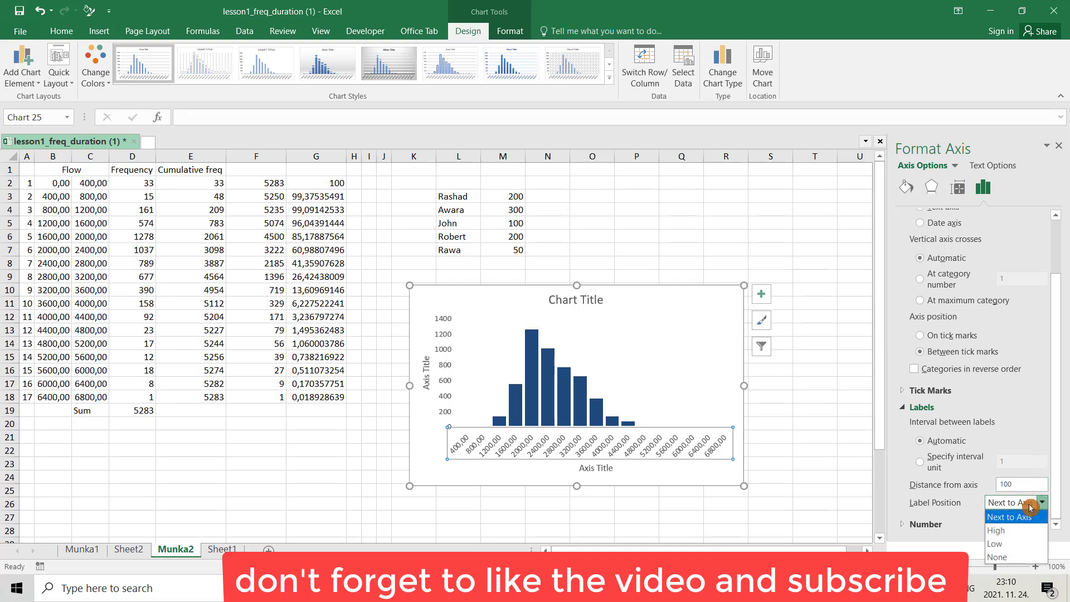
click(1000, 544)
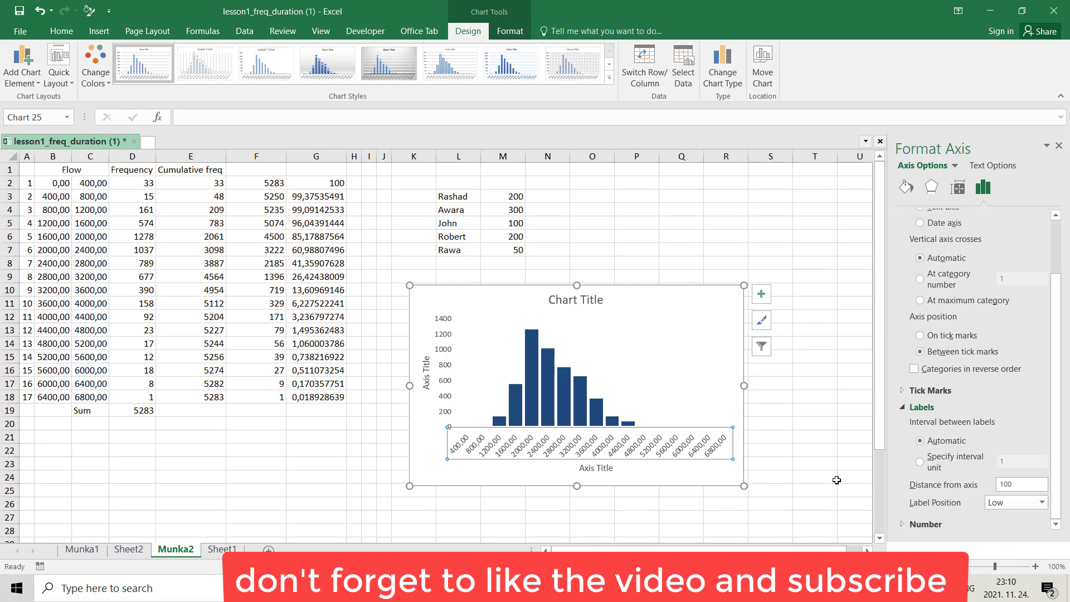
click(919, 391)
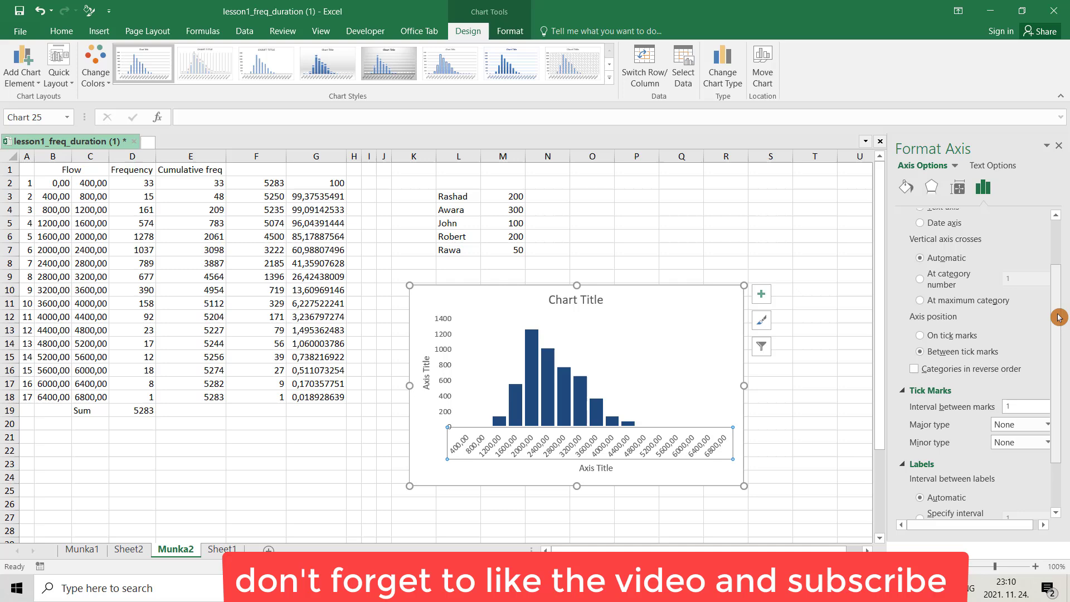
drag(1064, 345, 1064, 390)
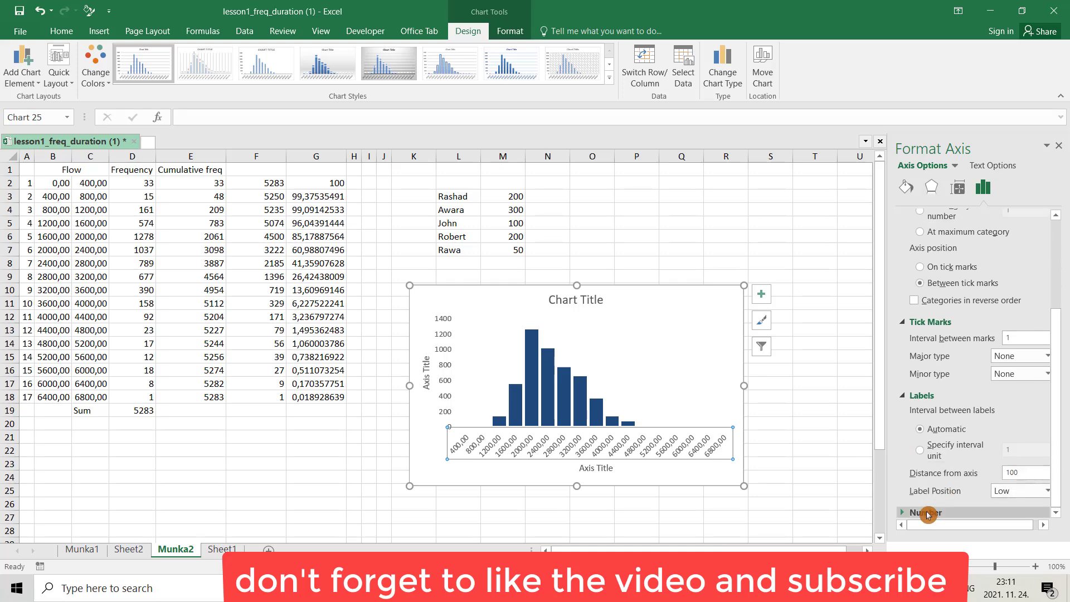
Step: Set the horizontal axis number format to 0 decimal places
drag(1063, 401, 1062, 487)
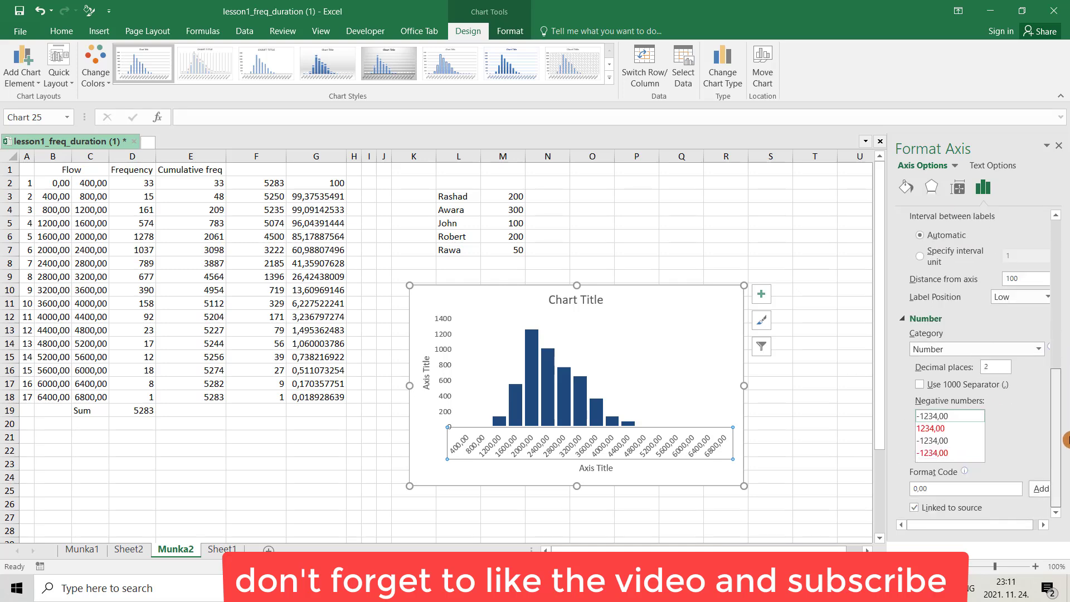
click(991, 368)
text(0)
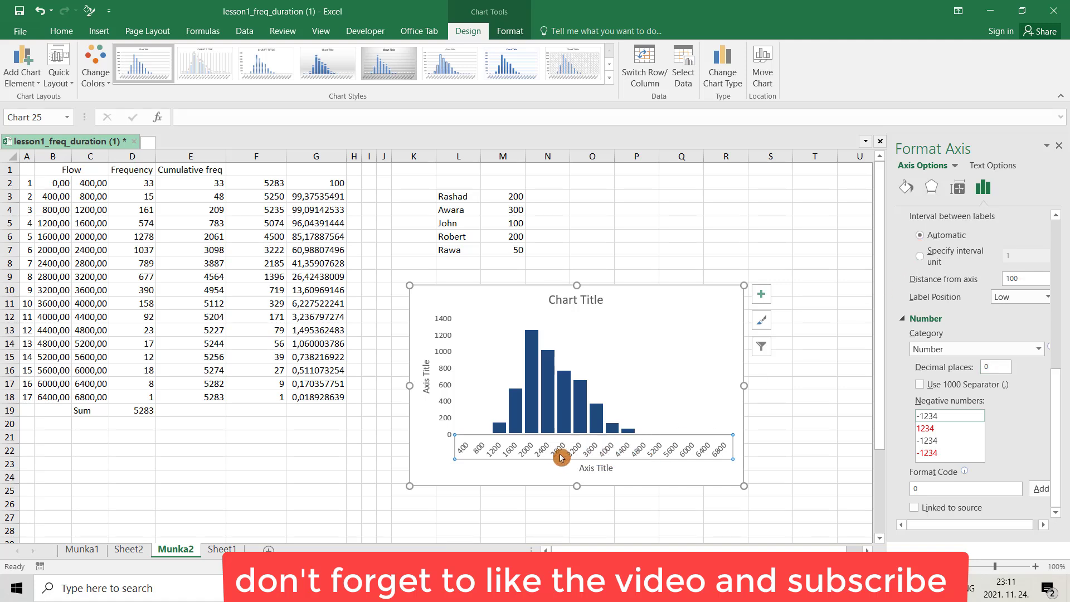
Step: Align the horizontal axis label text top centered
click(958, 190)
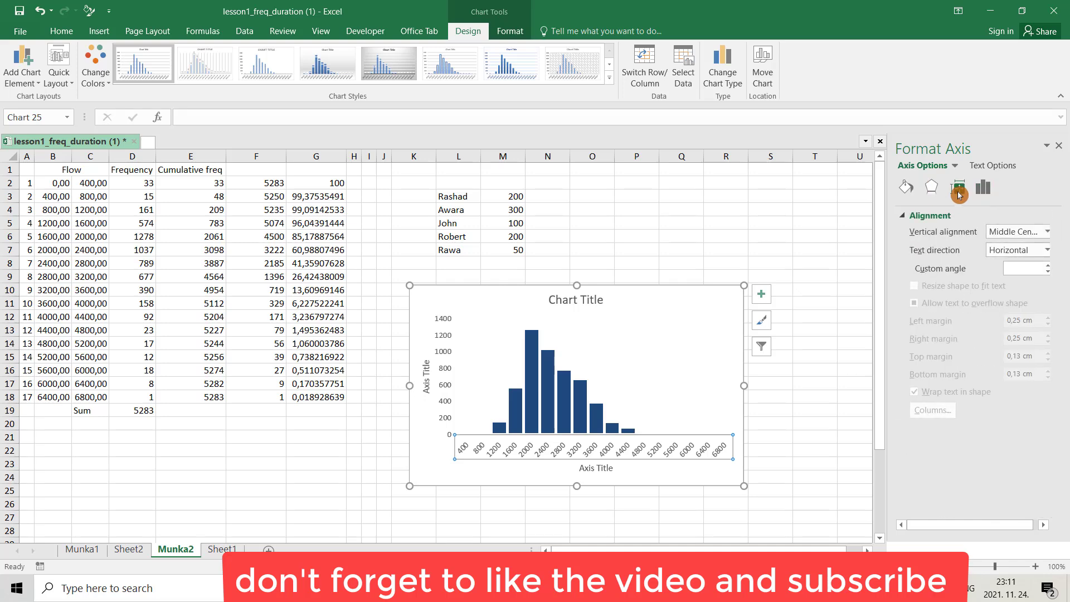
click(1044, 236)
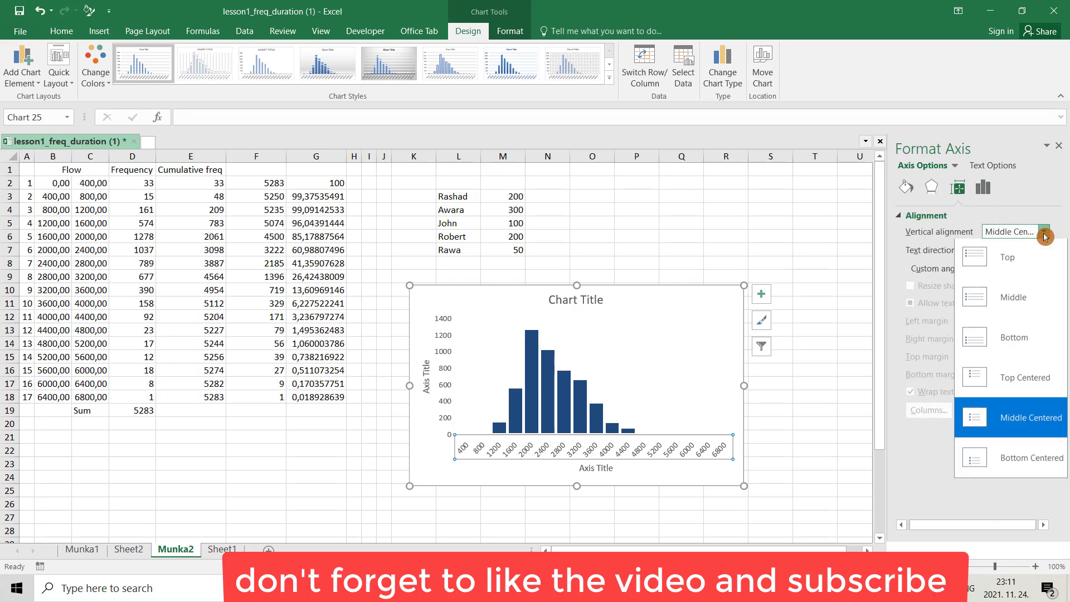
click(1034, 388)
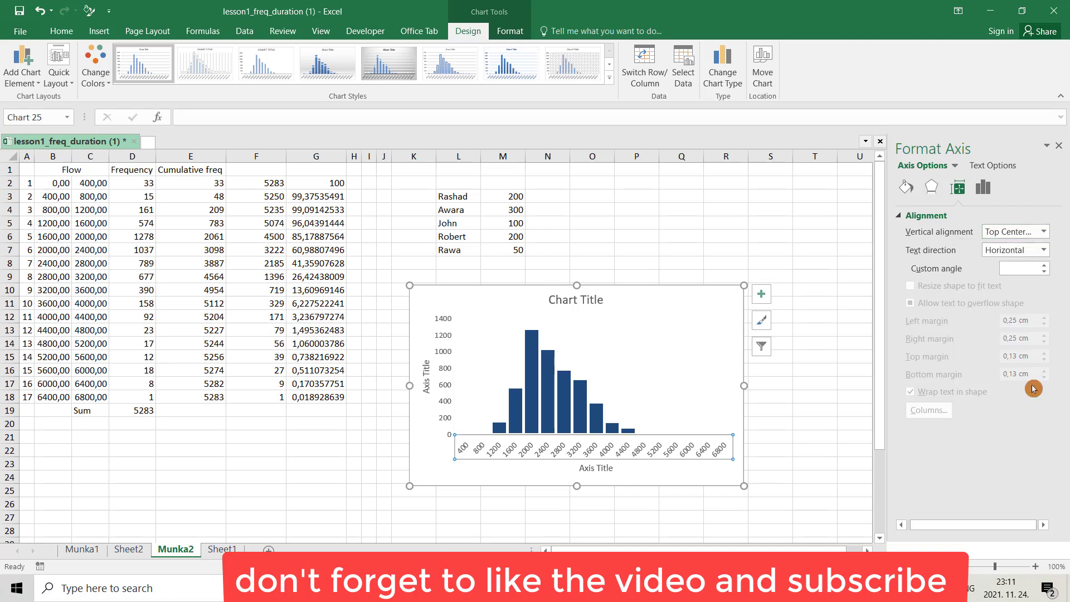
Step: Keep the axis label text direction Horizontal and set a 45° custom angle after trying other directions
click(1043, 251)
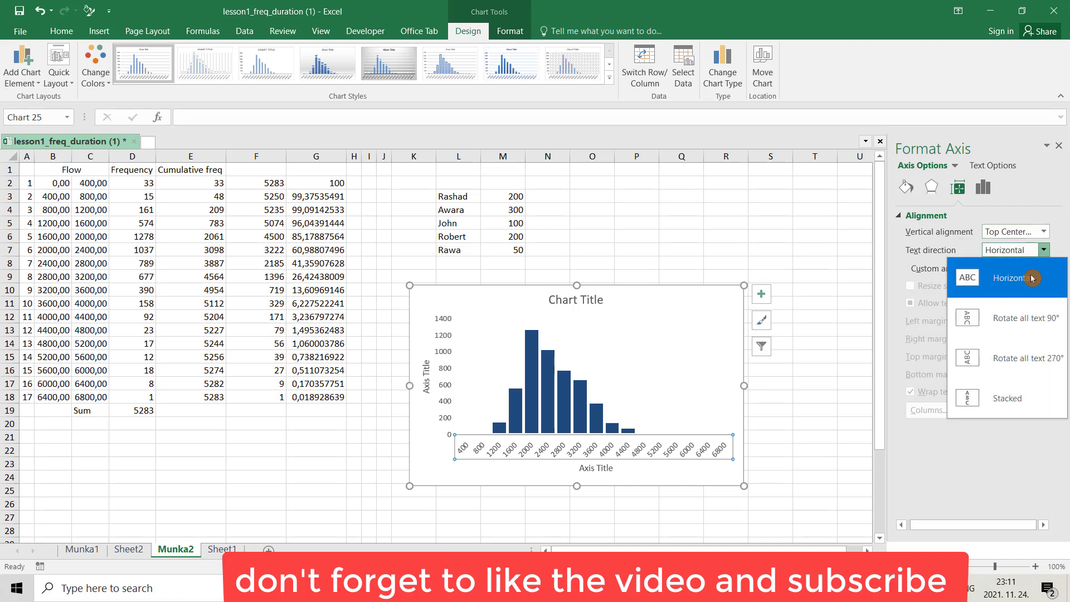
click(1017, 319)
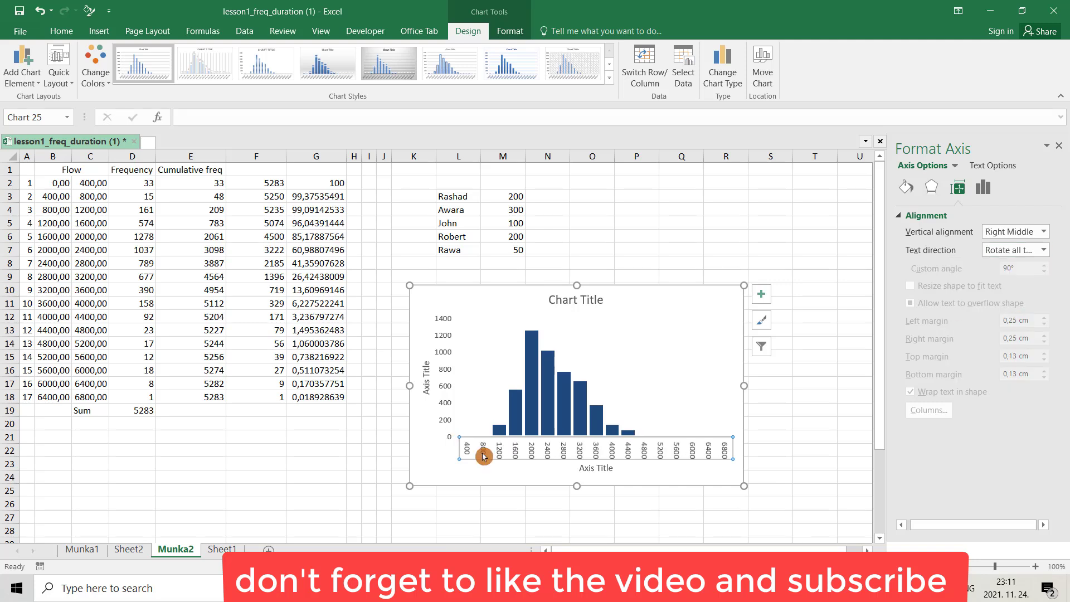
click(1043, 249)
click(1011, 357)
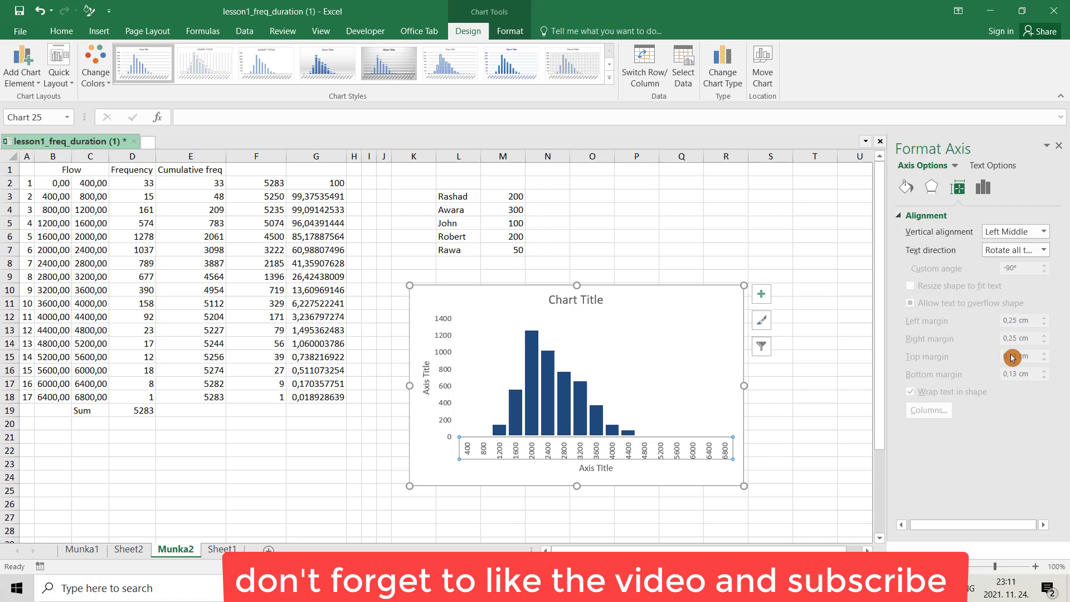
click(1040, 251)
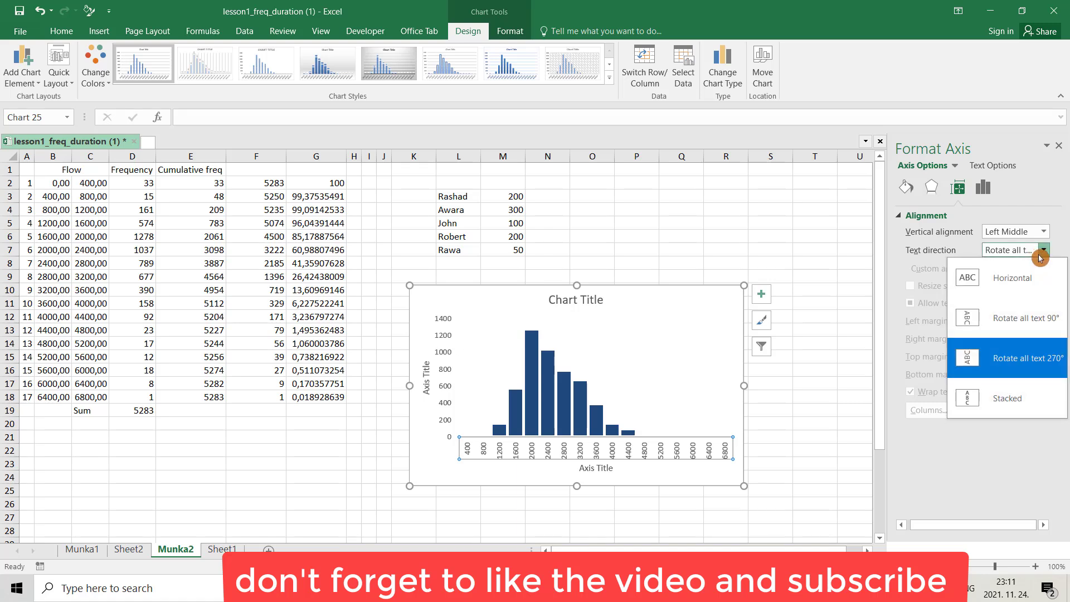
click(1026, 394)
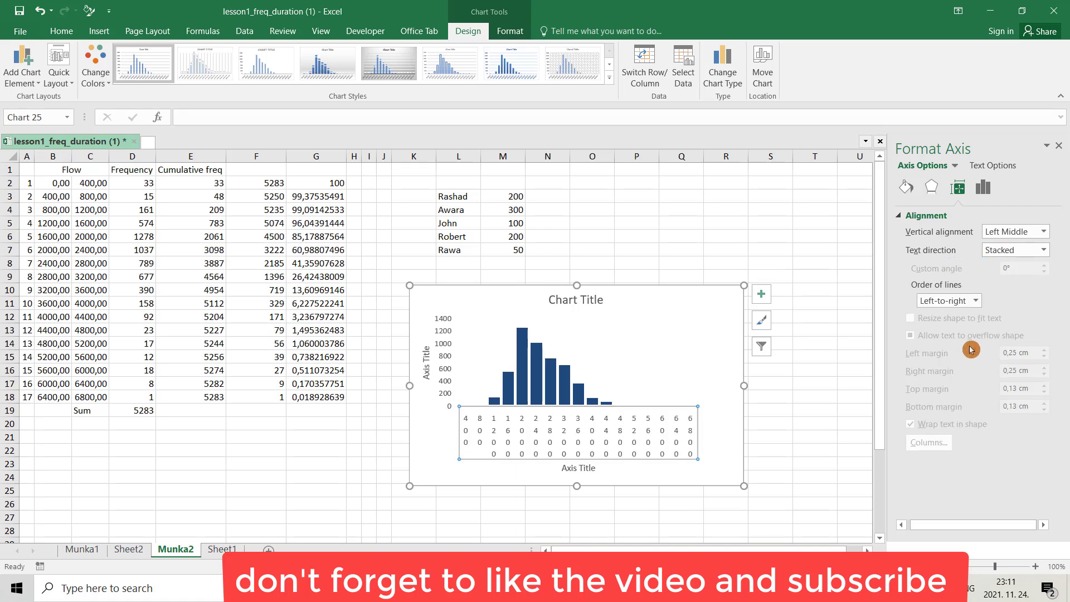
click(1043, 249)
click(1014, 284)
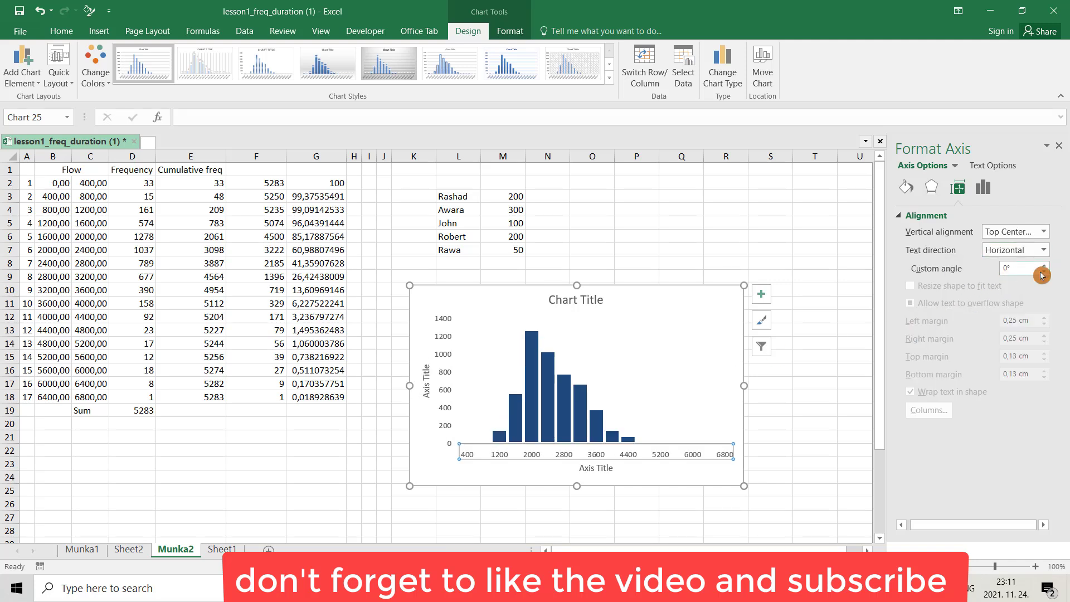
drag(1024, 271, 992, 272)
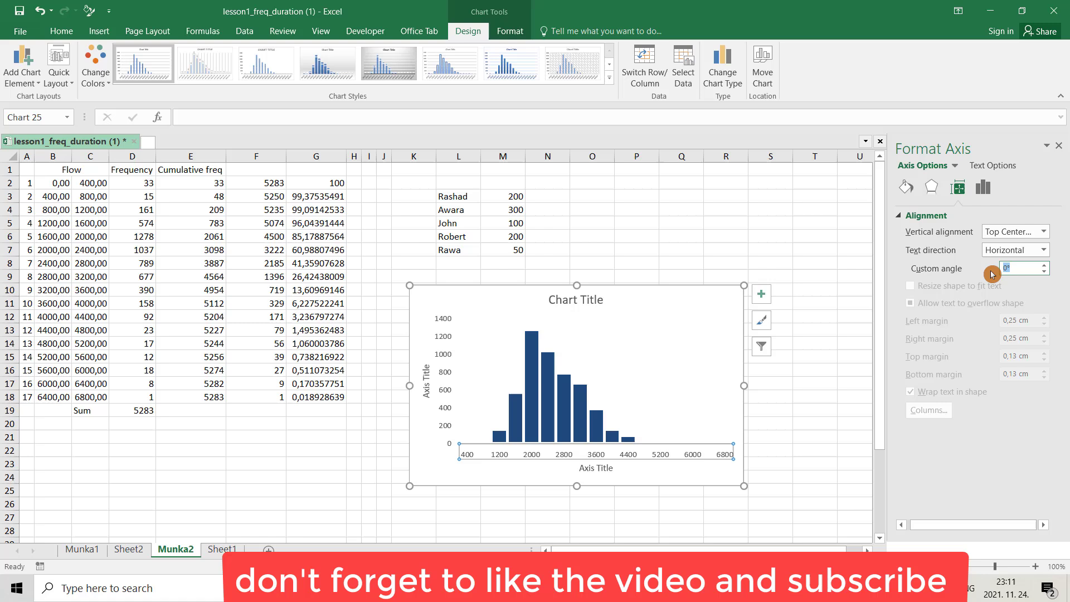
text(45)
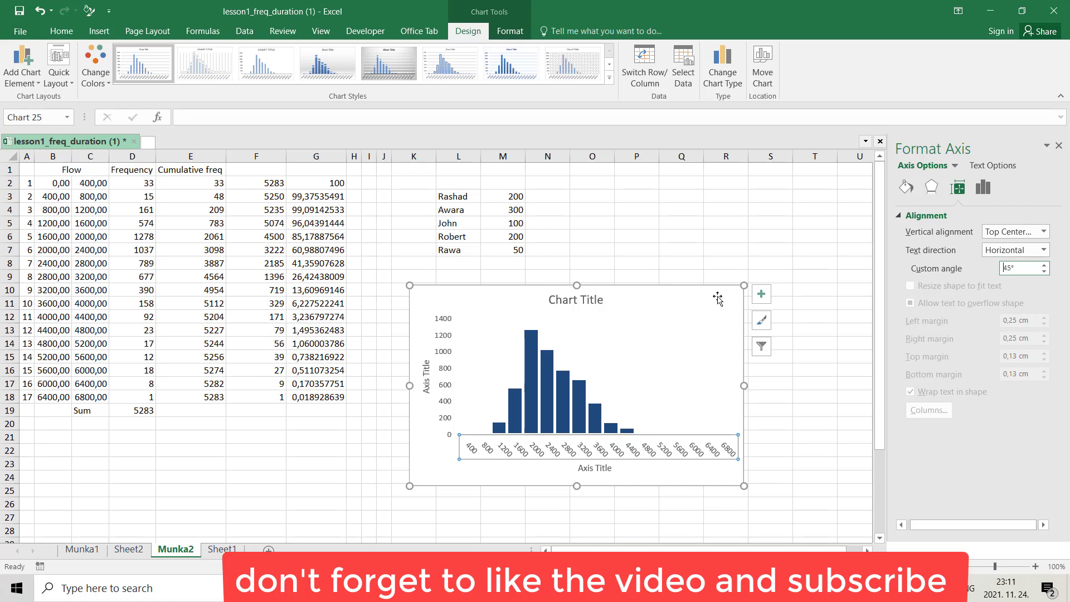
Step: Replace the placeholder chart title text with 'Flow frequency'
click(574, 302)
double_click(574, 302)
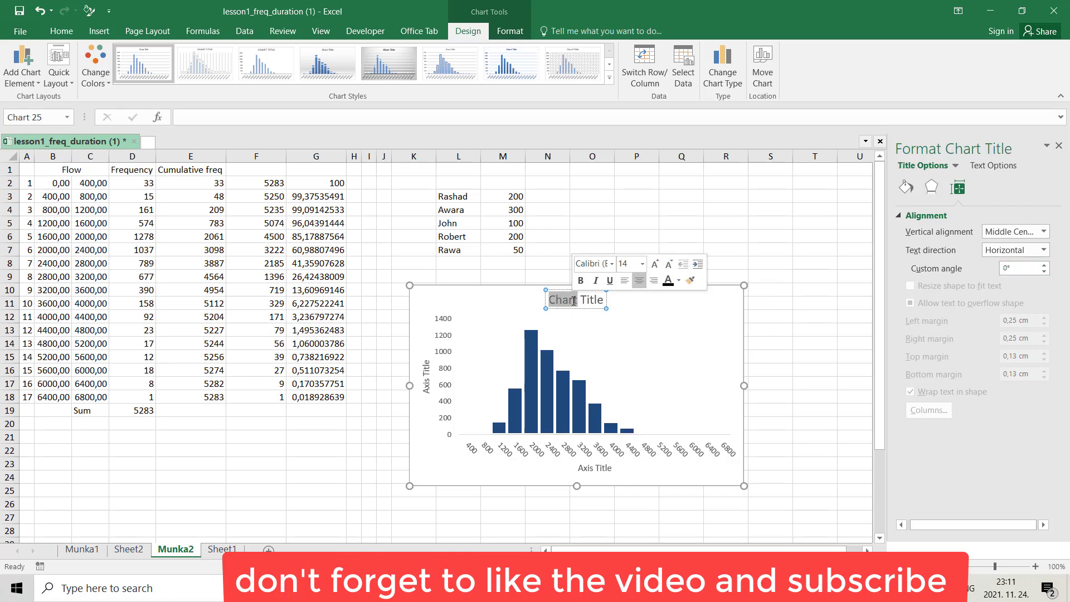
click(574, 301)
key(BackSpace)
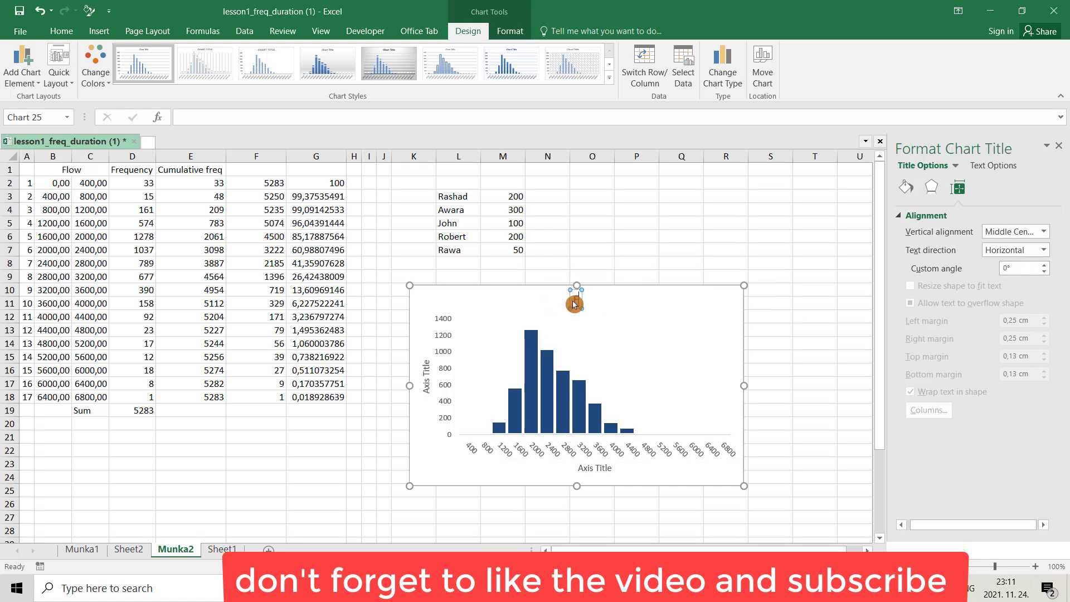
text(Flow frequenc)
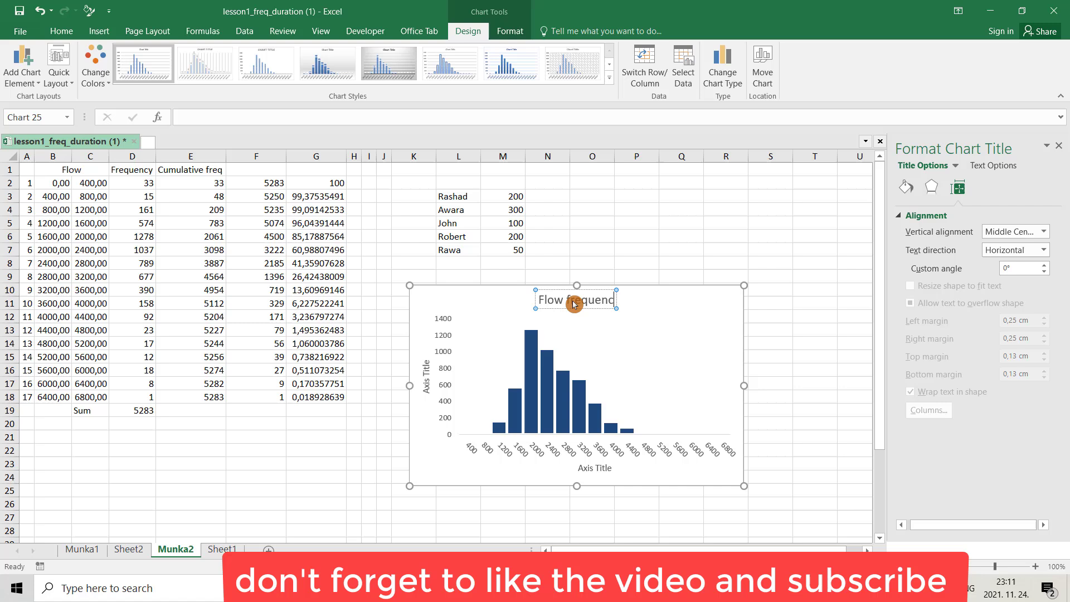
text(y)
Step: Replace the vertical axis title placeholder with 'Frequency'
click(426, 381)
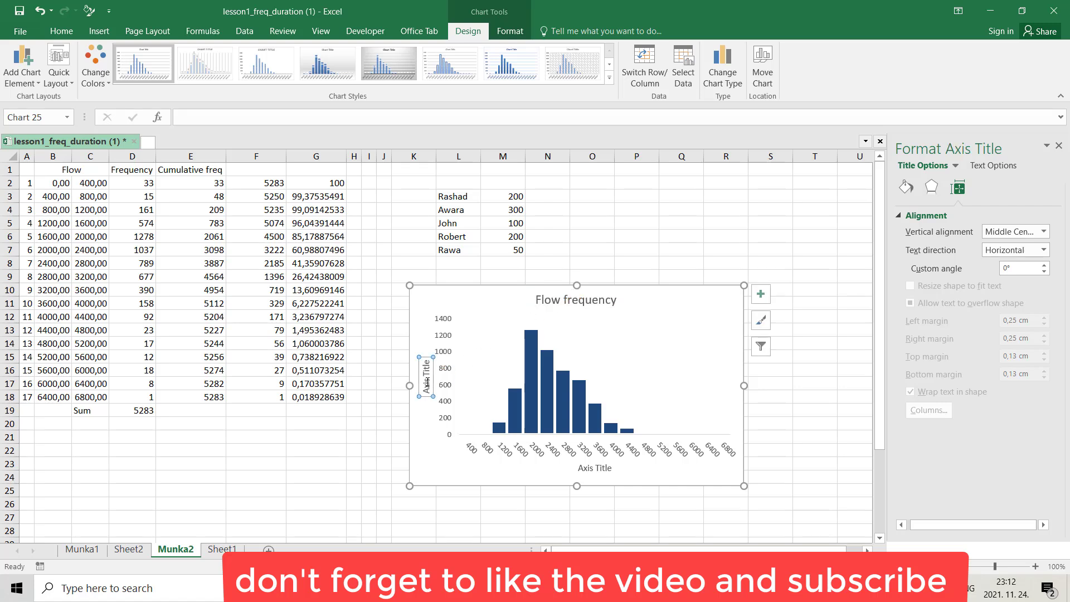
triple_click(426, 382)
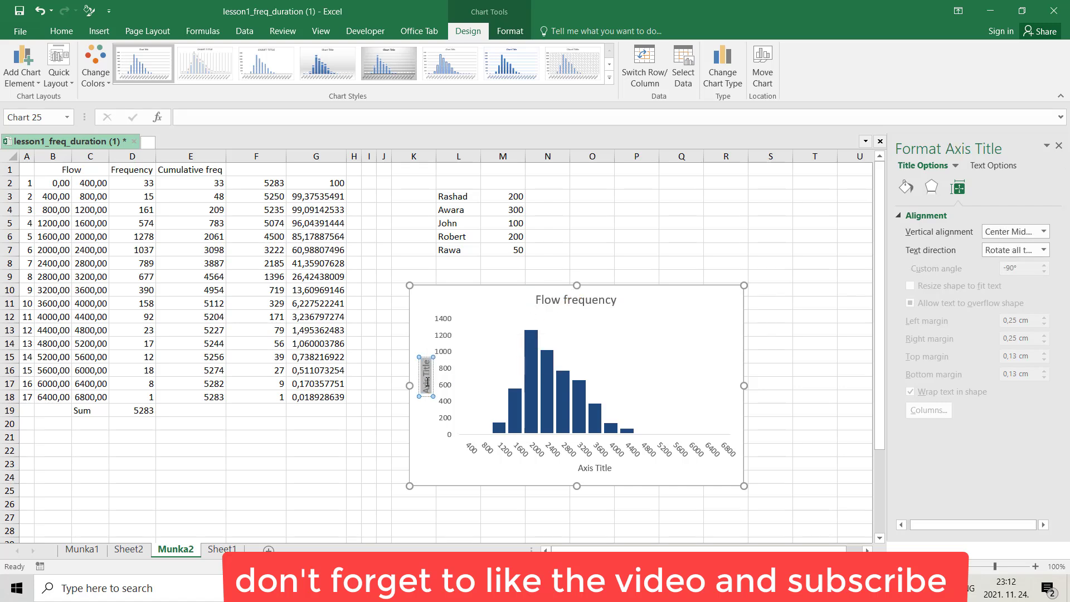
key(BackSpace)
text(Frequenncy)
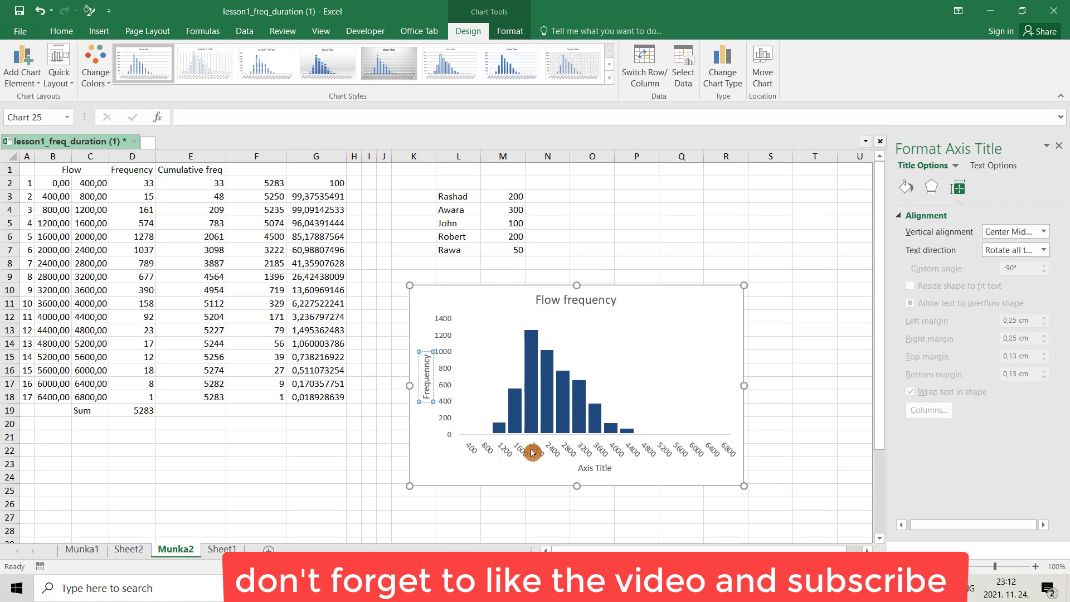
Step: Replace the horizontal axis title placeholder with 'Flow l/min'
click(591, 468)
double_click(592, 469)
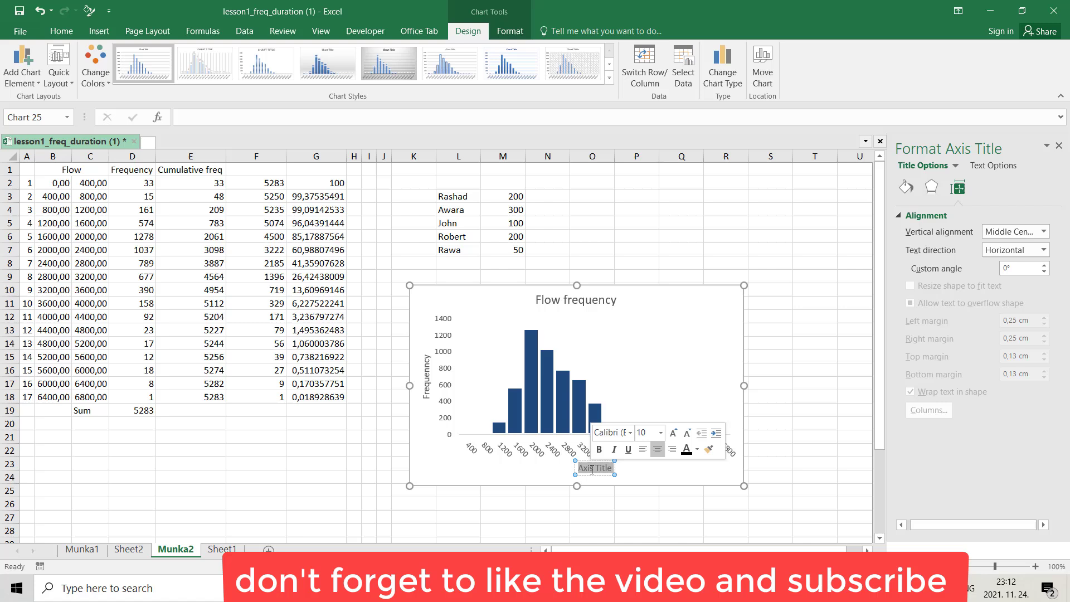
key(BackSpace)
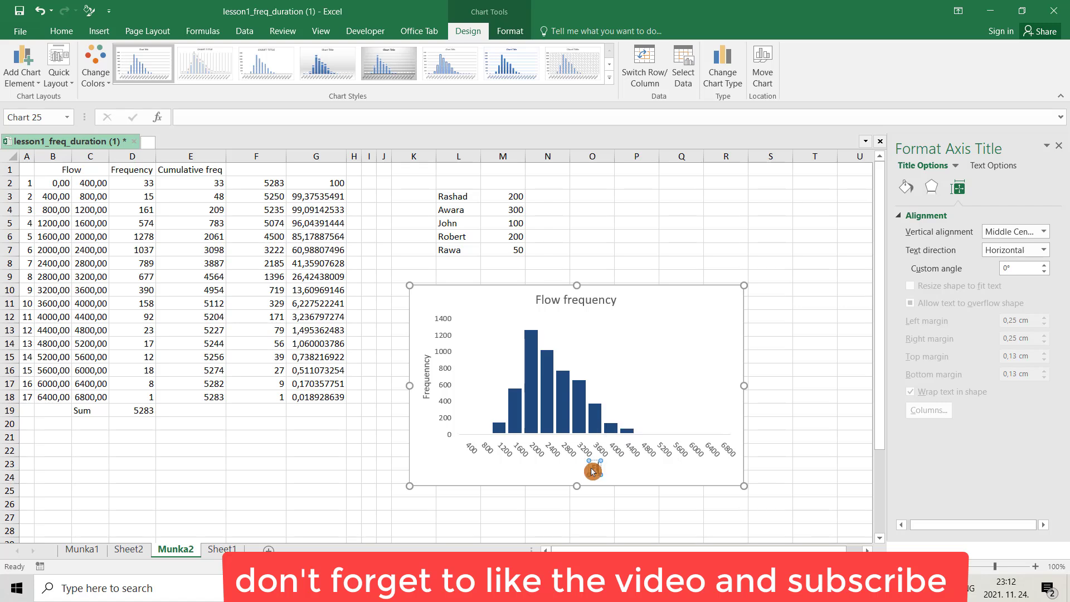
text(Flow l/min)
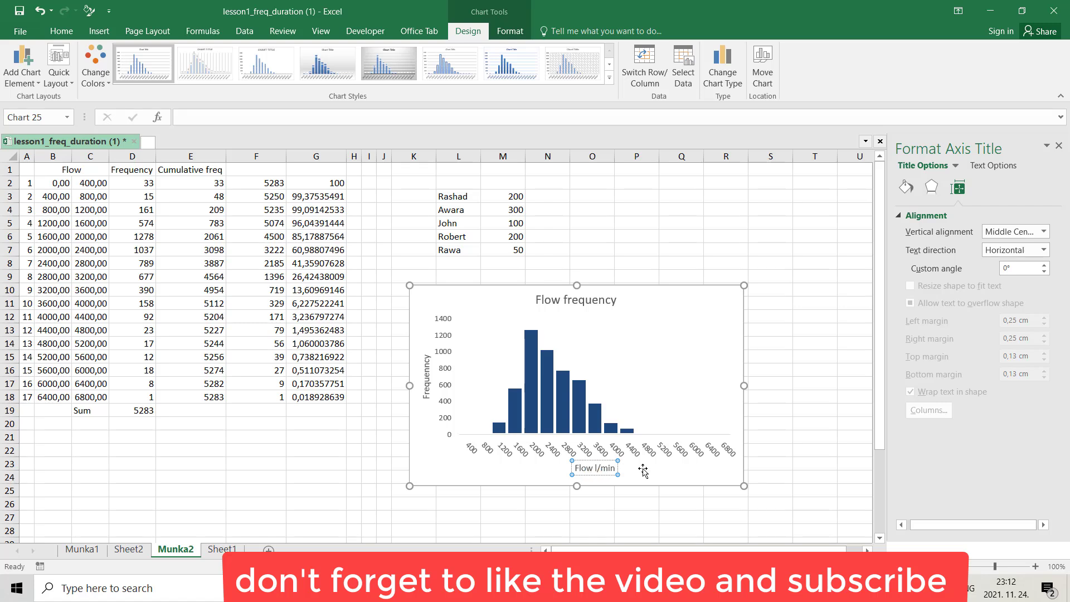
Step: Make the 'Flow l/min' axis title bold and black
click(594, 470)
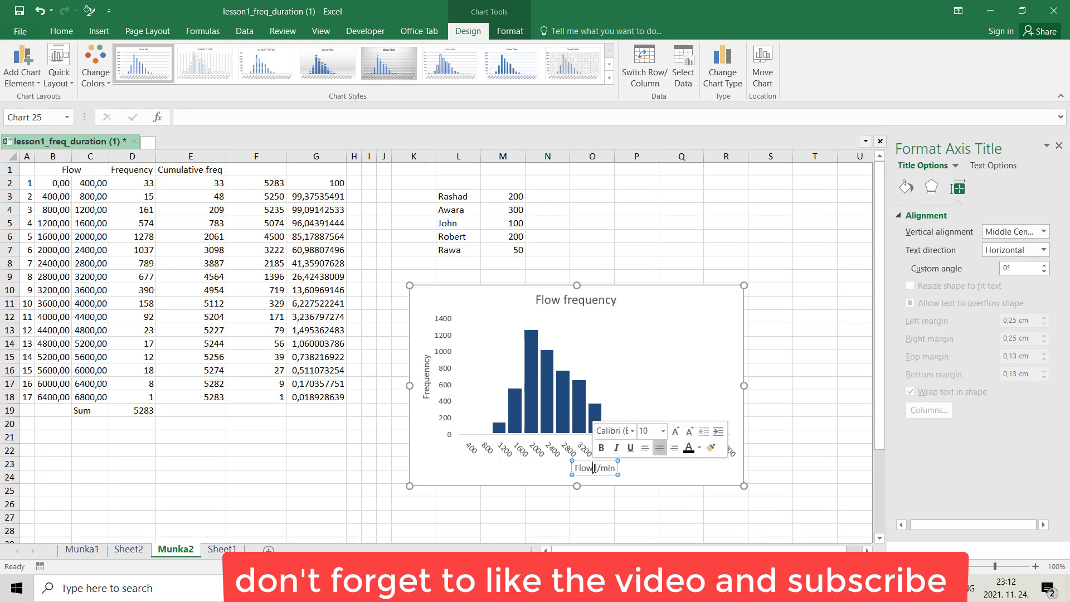
triple_click(593, 468)
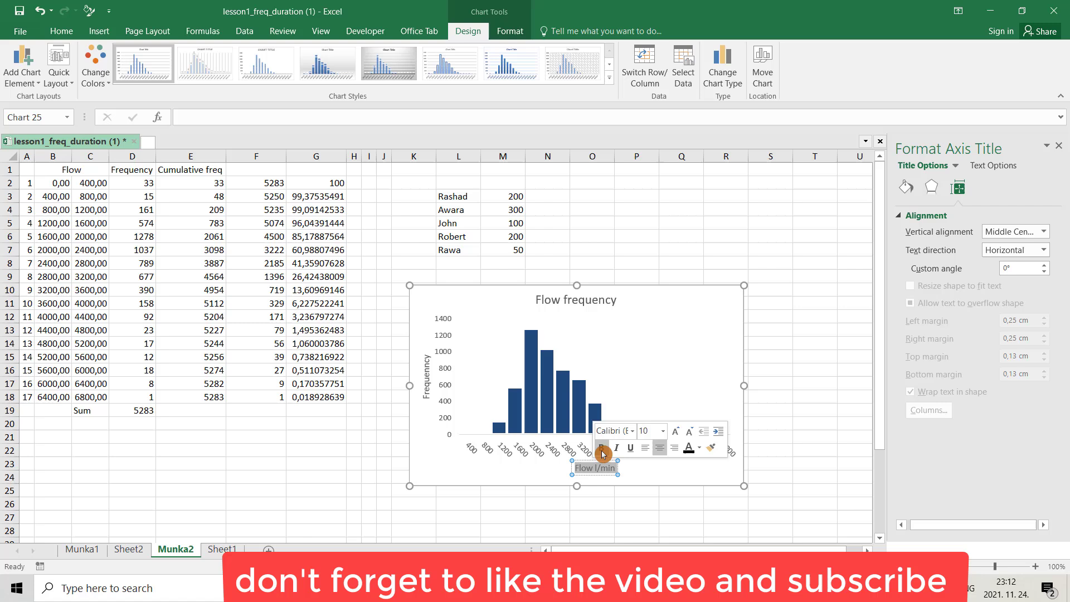
click(601, 448)
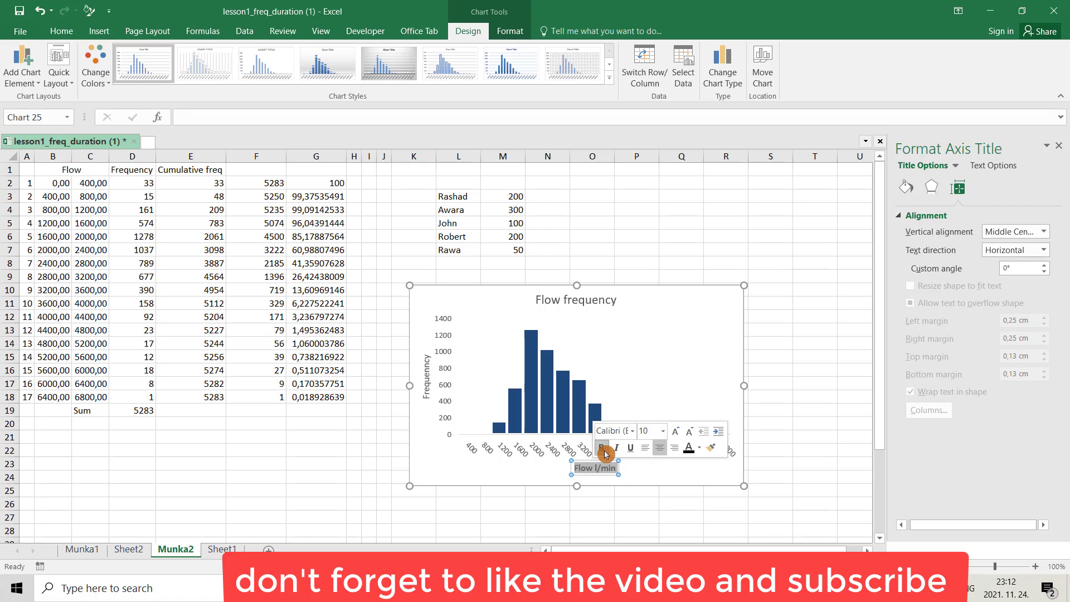
click(686, 451)
Step: Make the 'Flow frequency' chart title bold and black
click(587, 300)
double_click(588, 300)
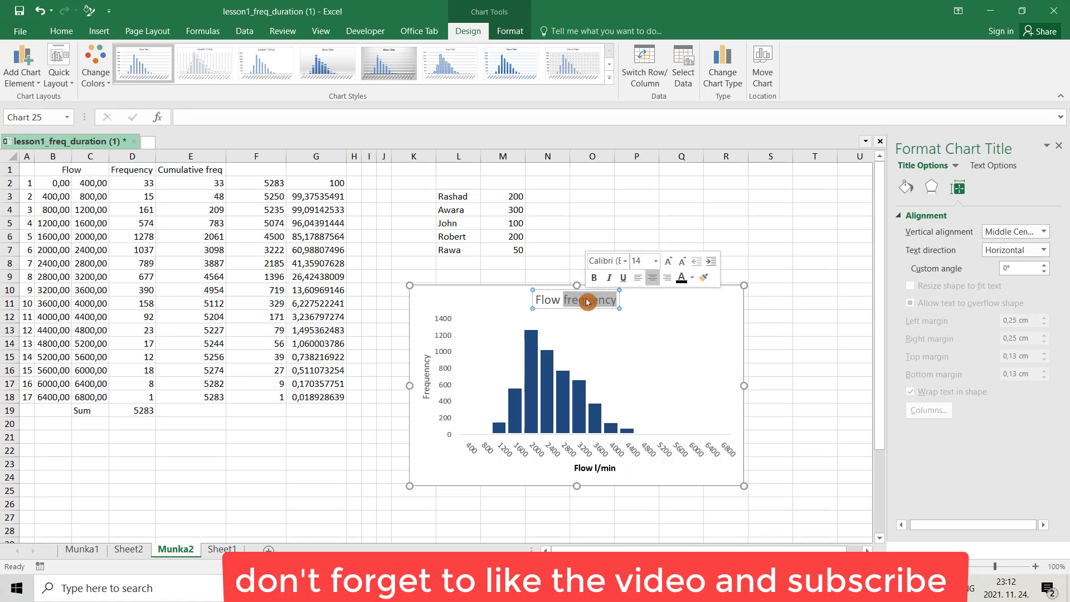
triple_click(587, 300)
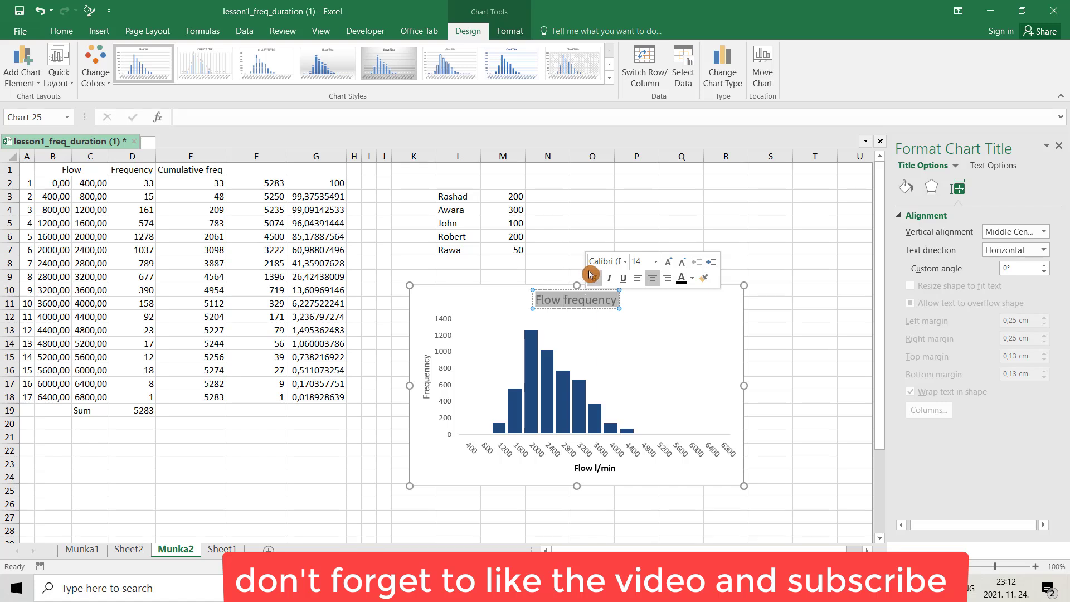
click(594, 279)
click(680, 278)
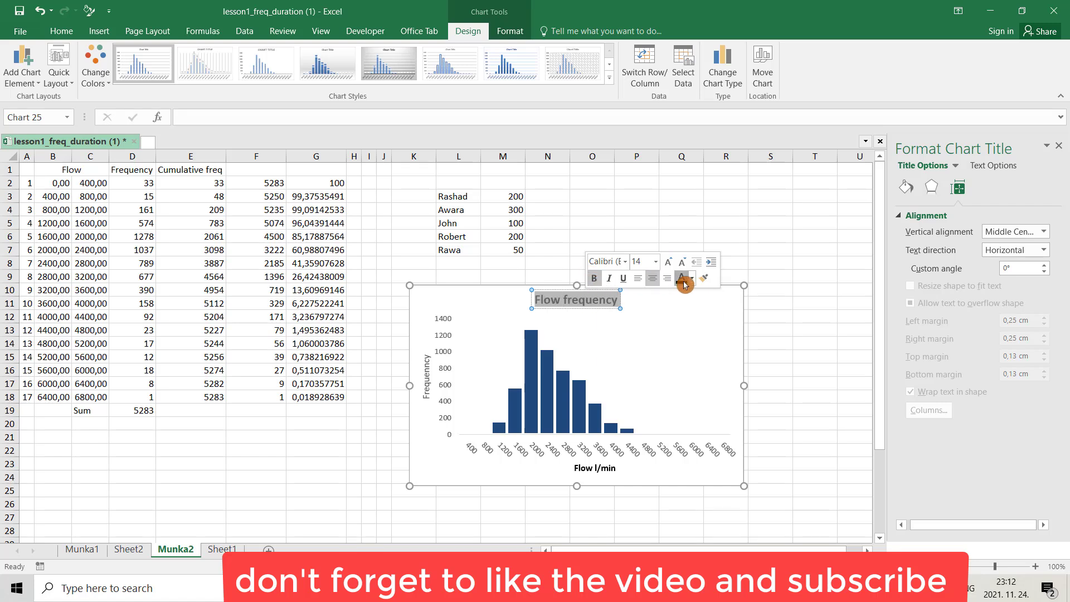
Step: Make the 'Frequency' axis title bold and black
click(430, 377)
triple_click(430, 365)
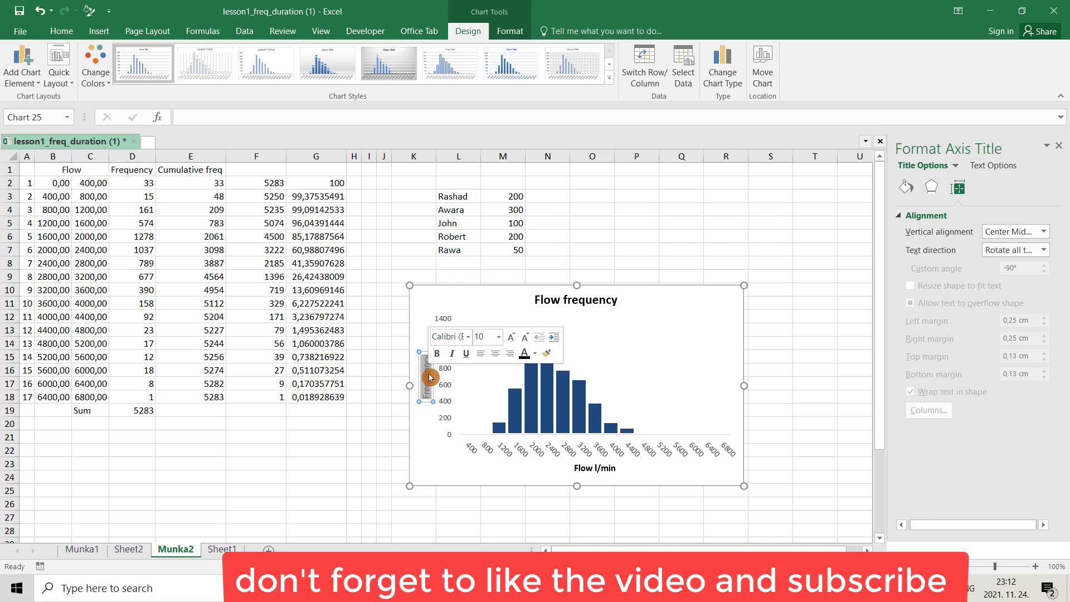
click(443, 355)
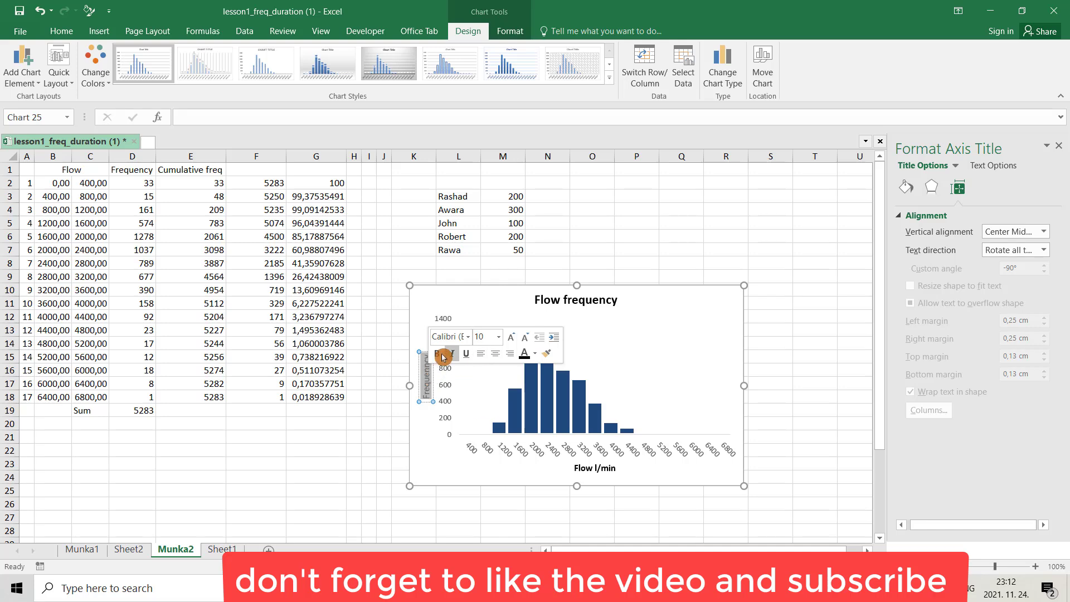
click(524, 353)
Step: In Chart Elements, add and then remove Error Bars, and untick Gridlines
click(718, 314)
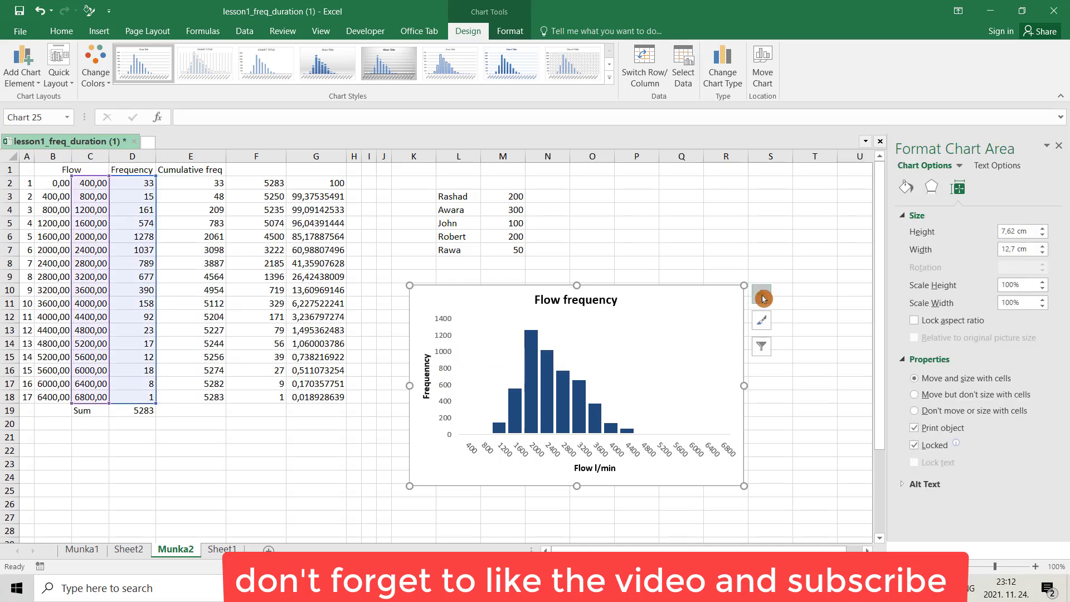
click(760, 293)
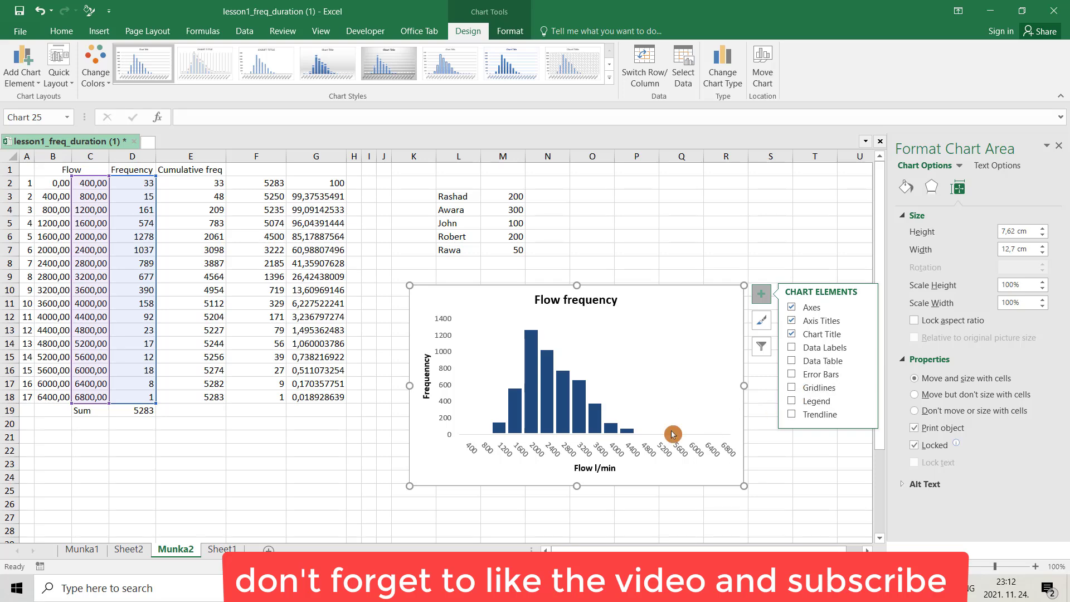
click(791, 374)
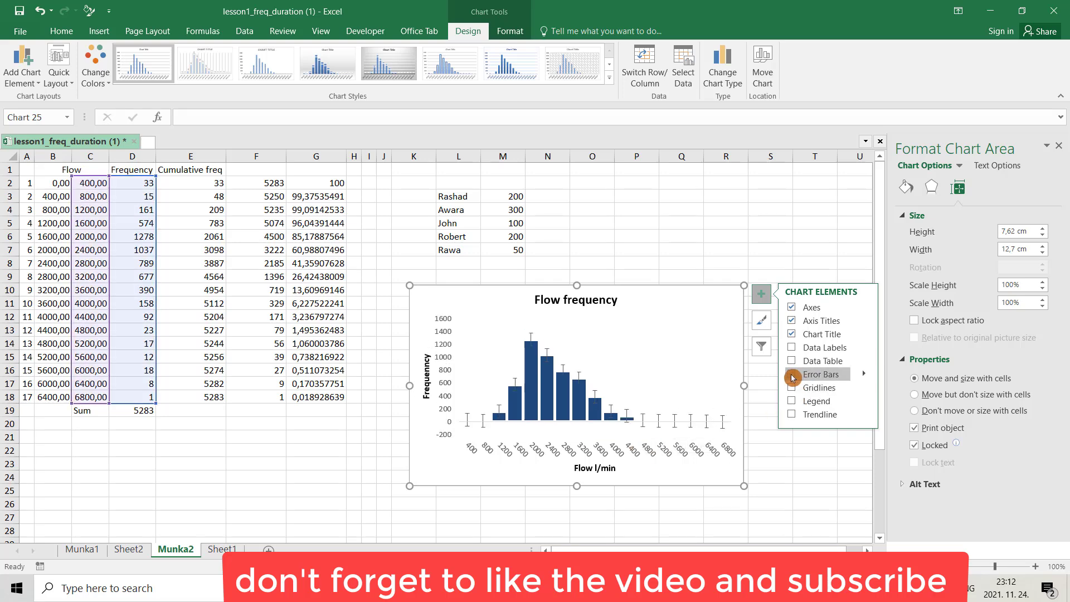
click(792, 374)
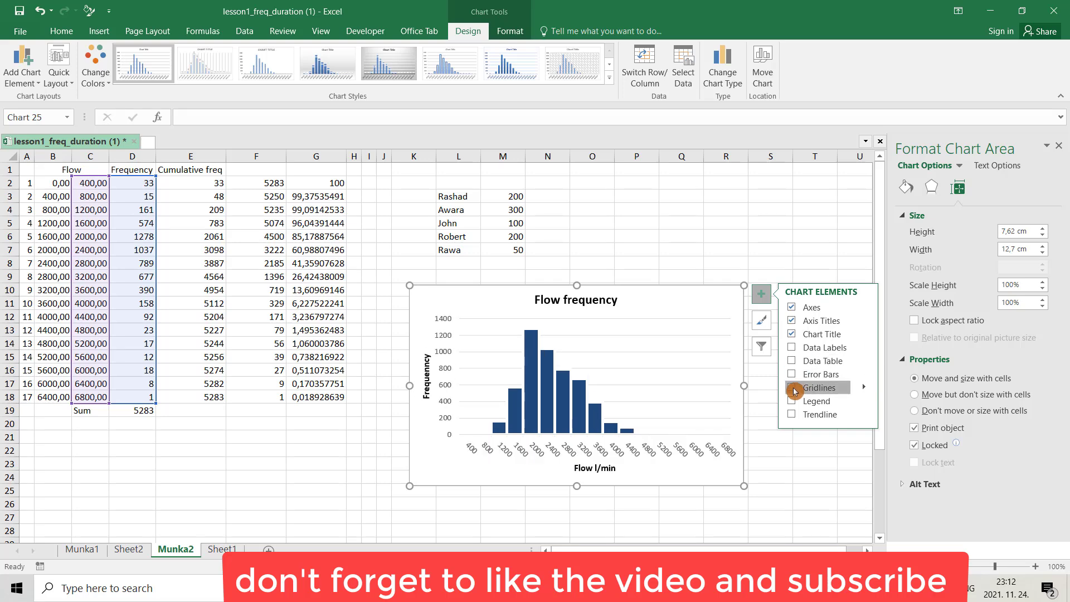
click(792, 388)
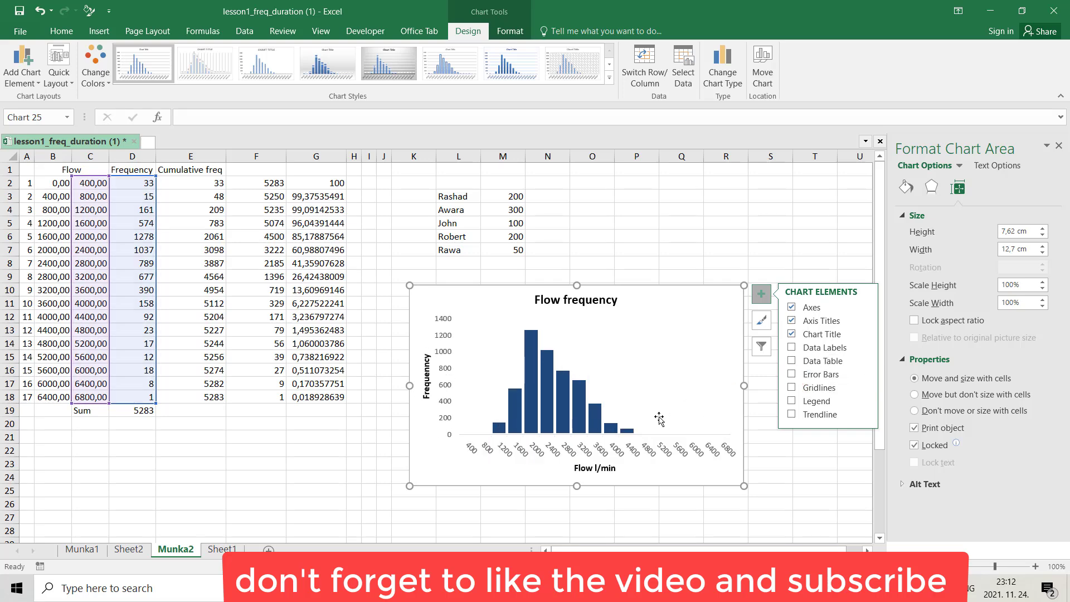
Step: Add minor gridlines to the horizontal flow axis and open their formatting options
click(607, 455)
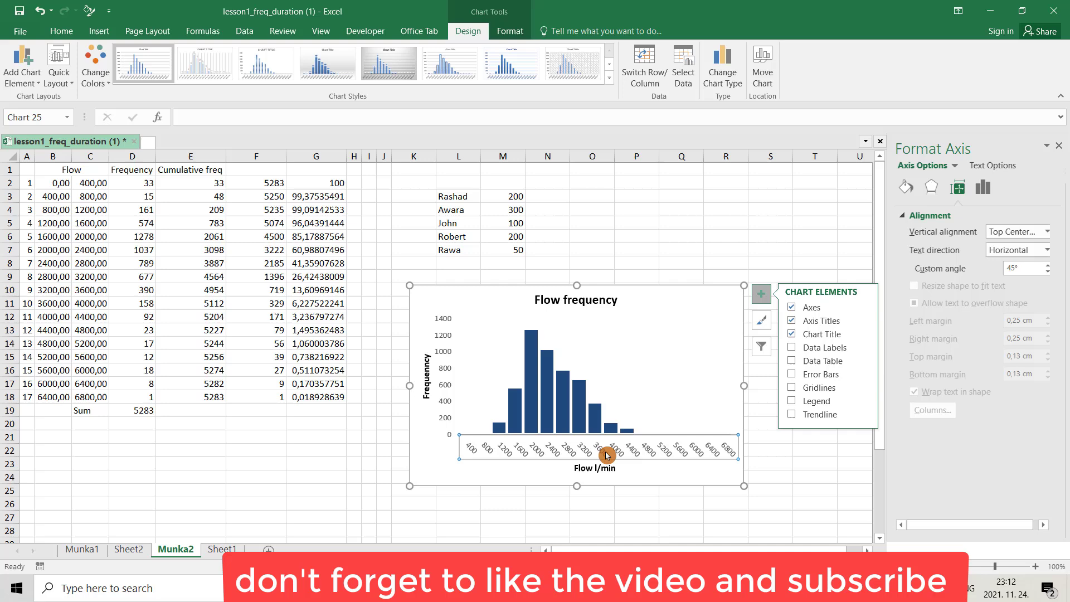
right_click(608, 454)
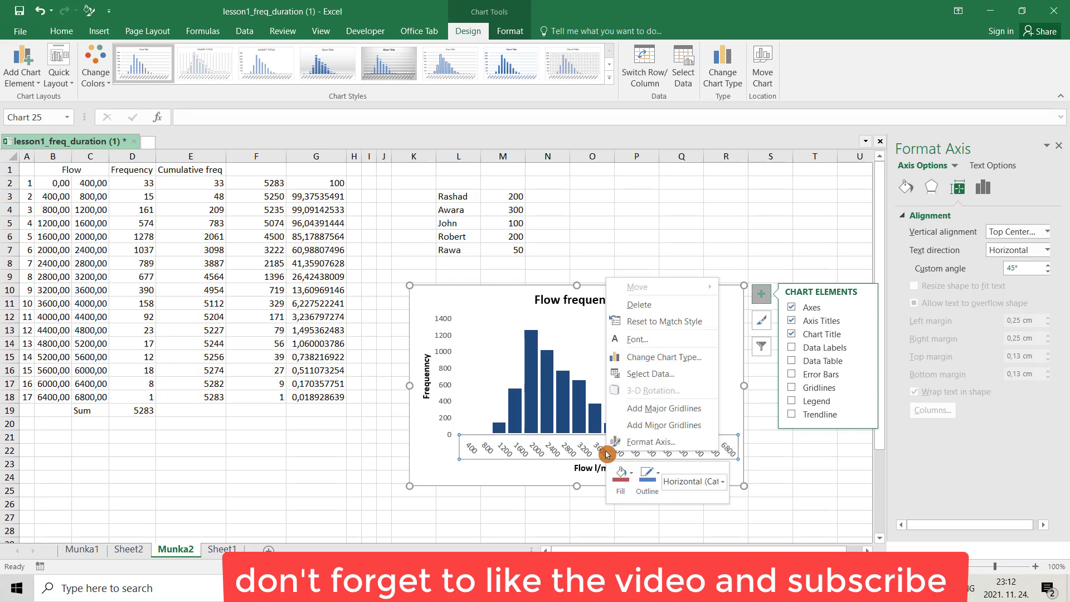
click(661, 426)
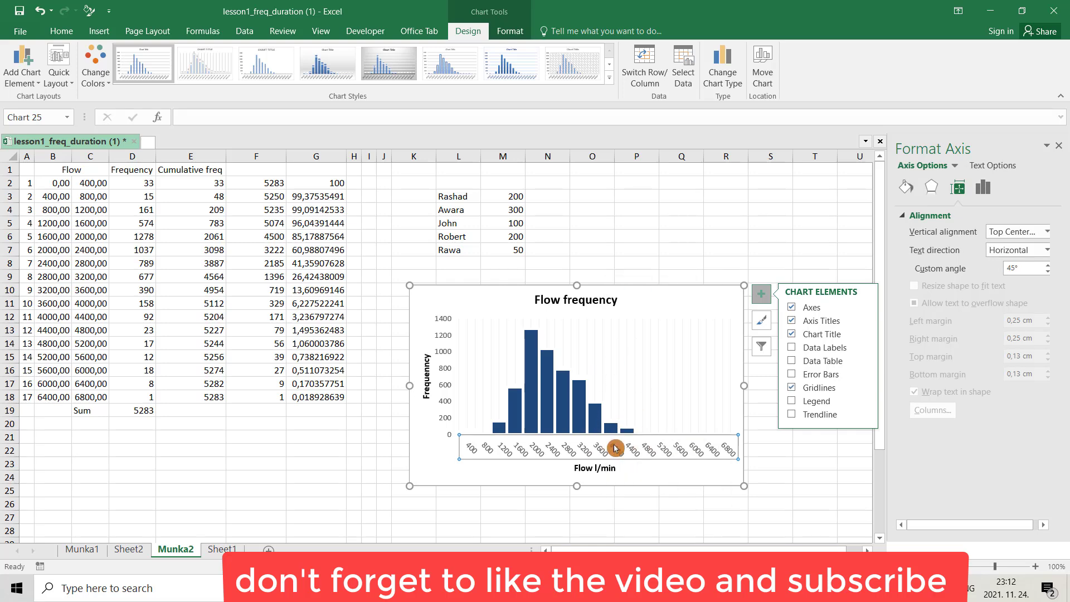
right_click(615, 448)
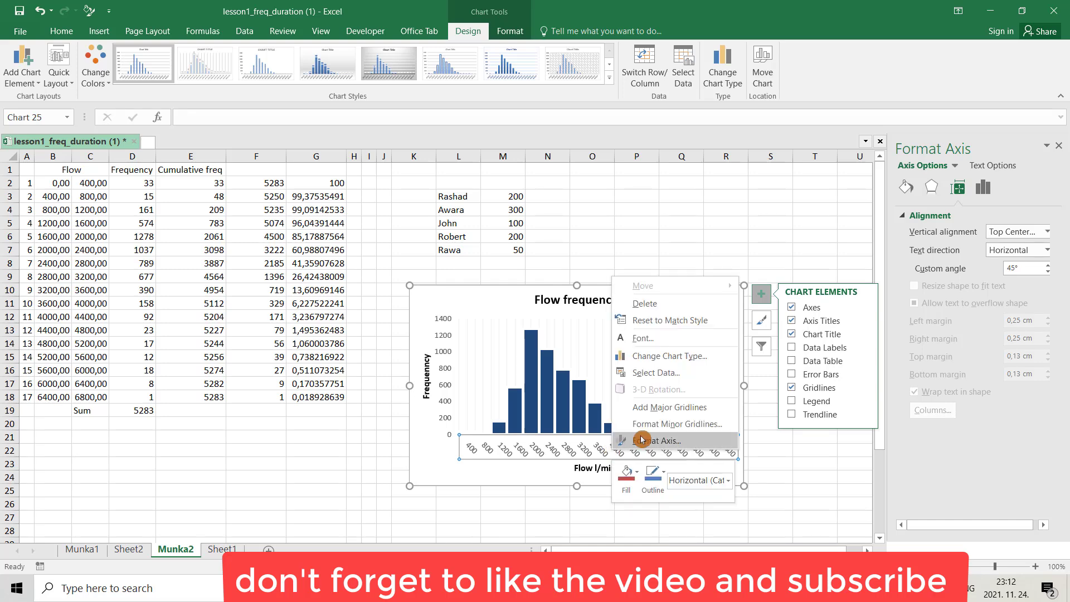
click(646, 409)
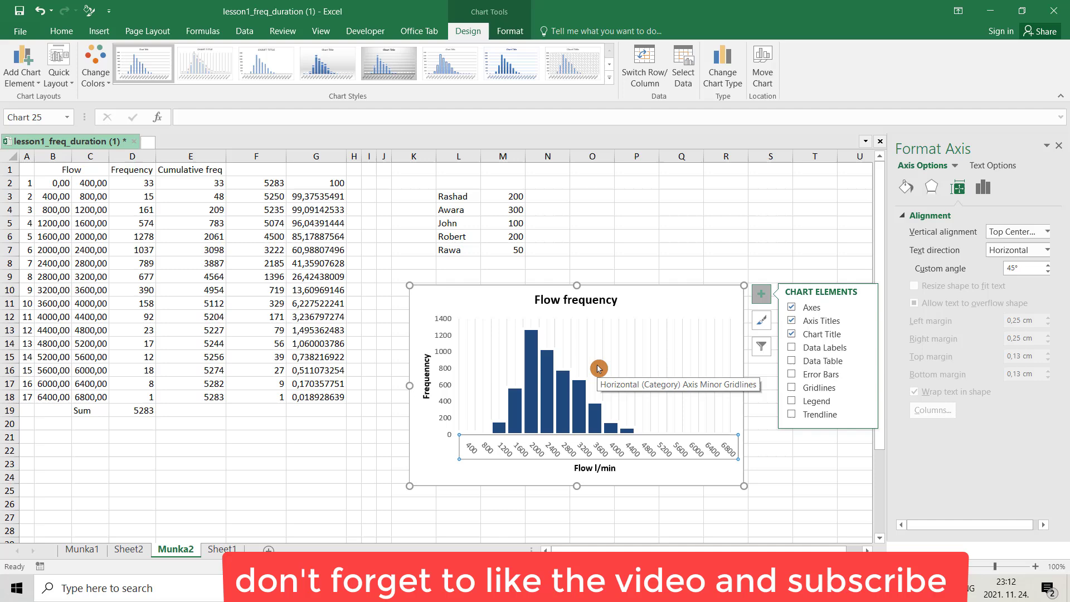
click(619, 377)
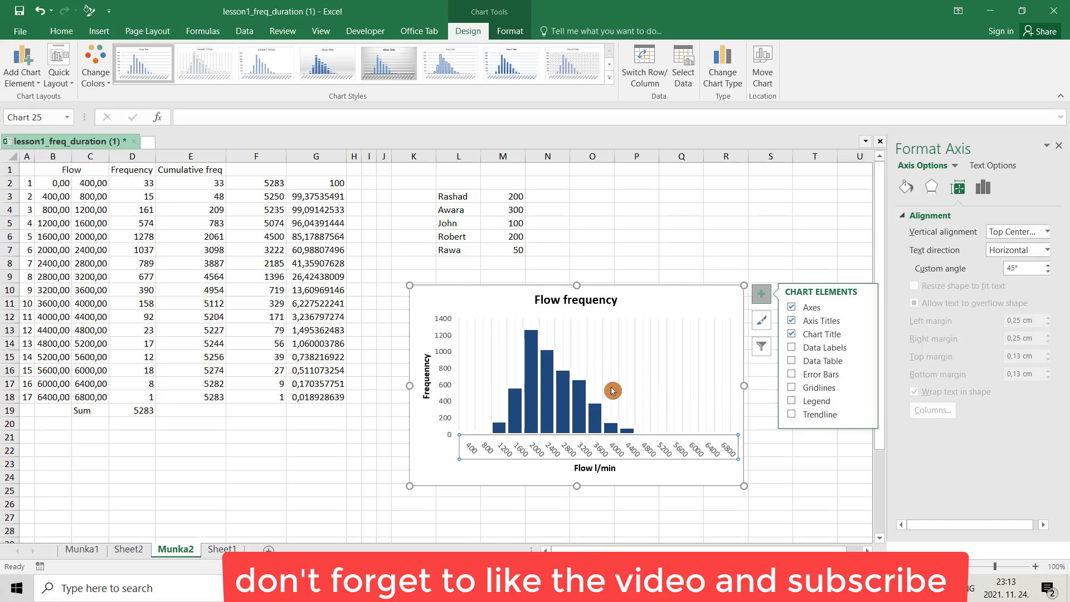
click(579, 430)
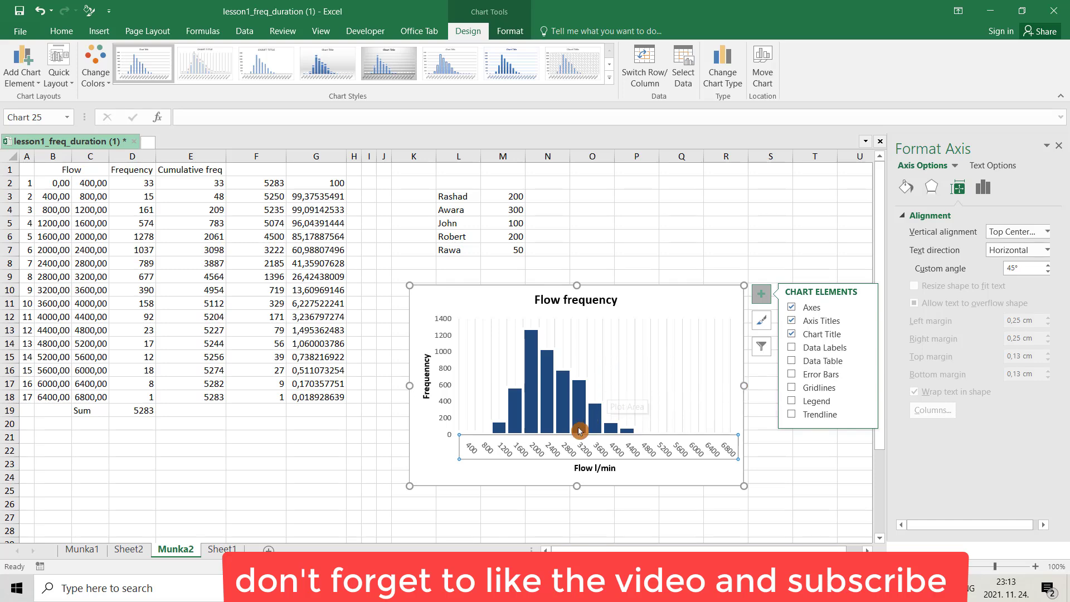
Step: Add major gridlines to the vertical Frequency axis
click(443, 405)
click(447, 391)
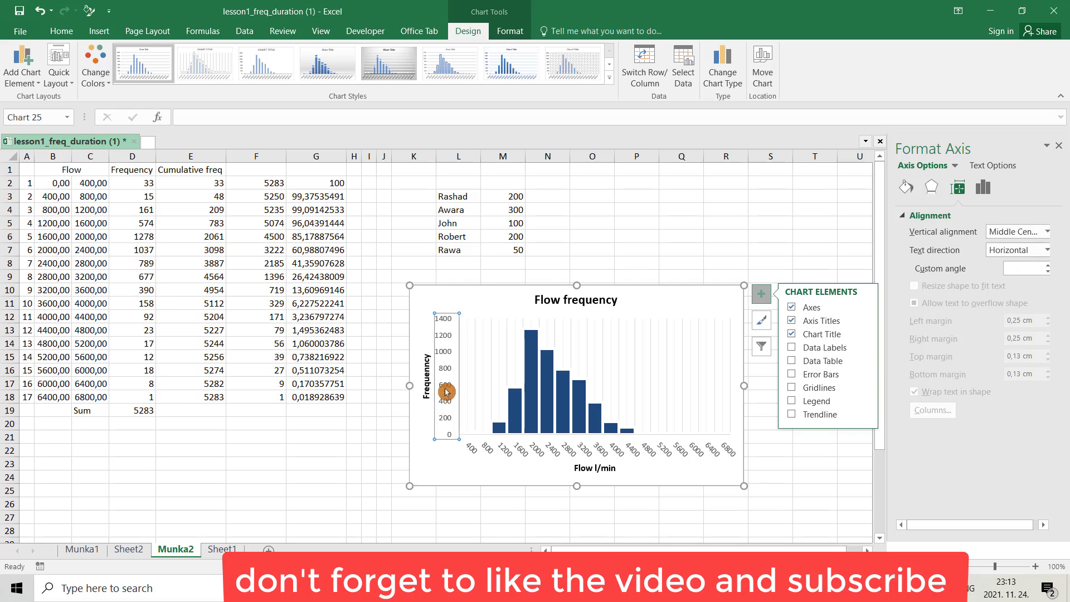
right_click(446, 391)
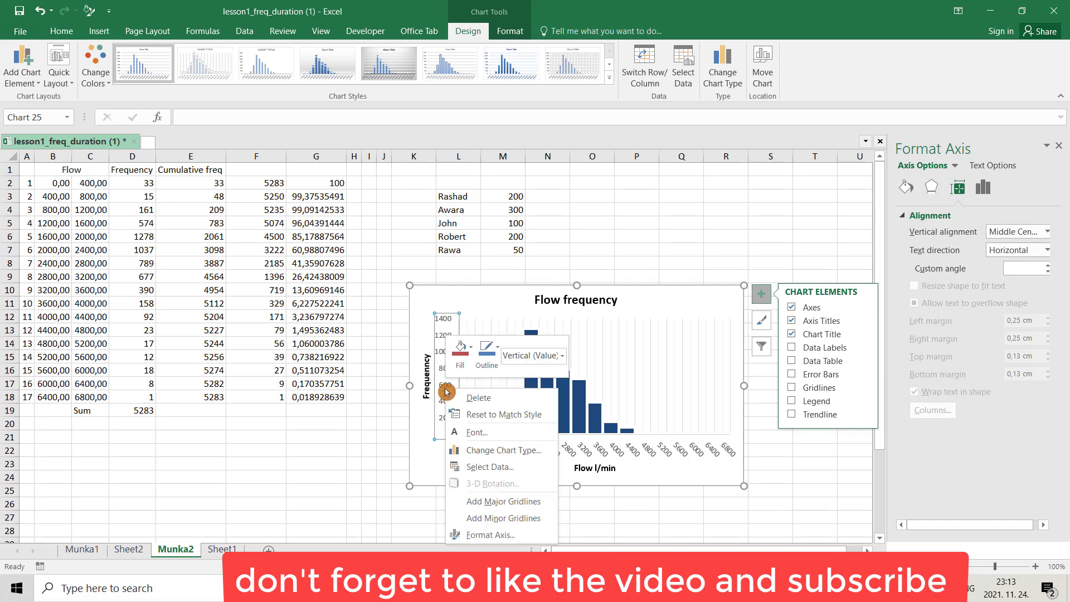
click(495, 503)
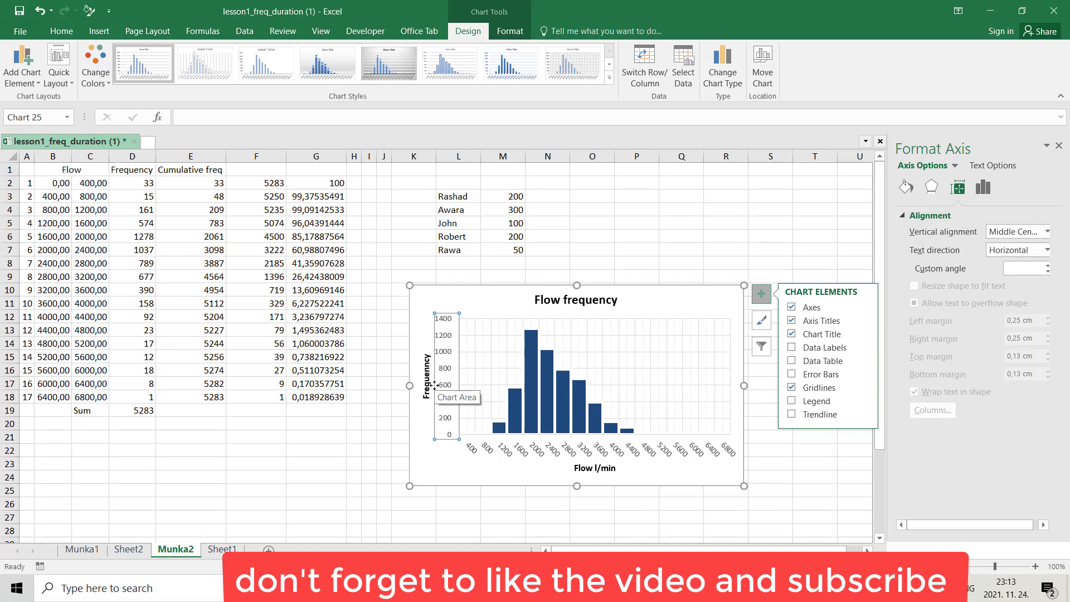
Step: Drag the histogram beside the flow table, then select the names and values in L3:M7
drag(632, 299, 457, 345)
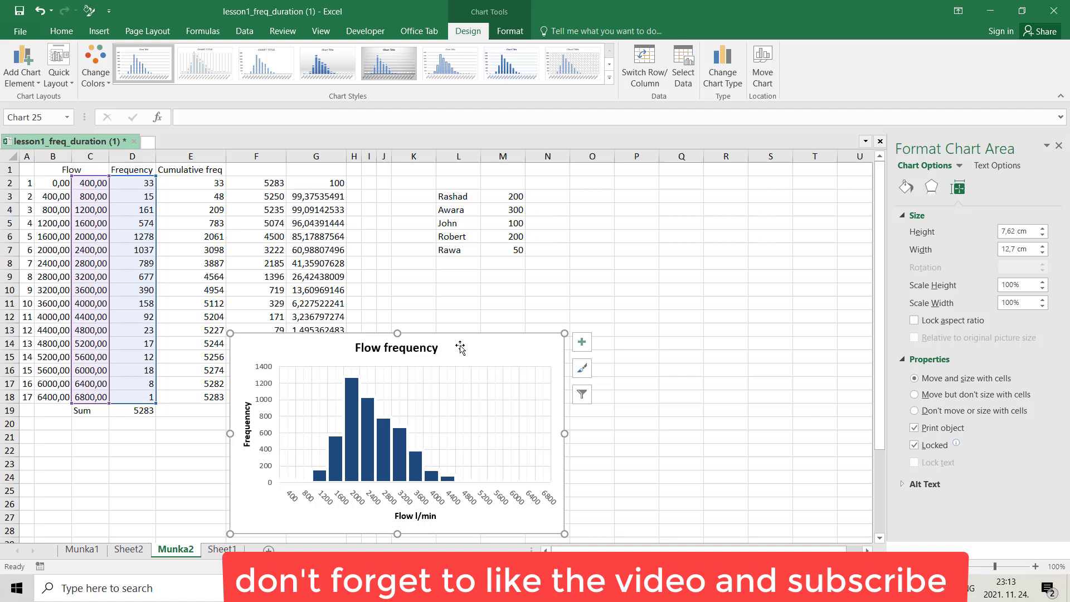
click(645, 318)
drag(453, 196, 517, 250)
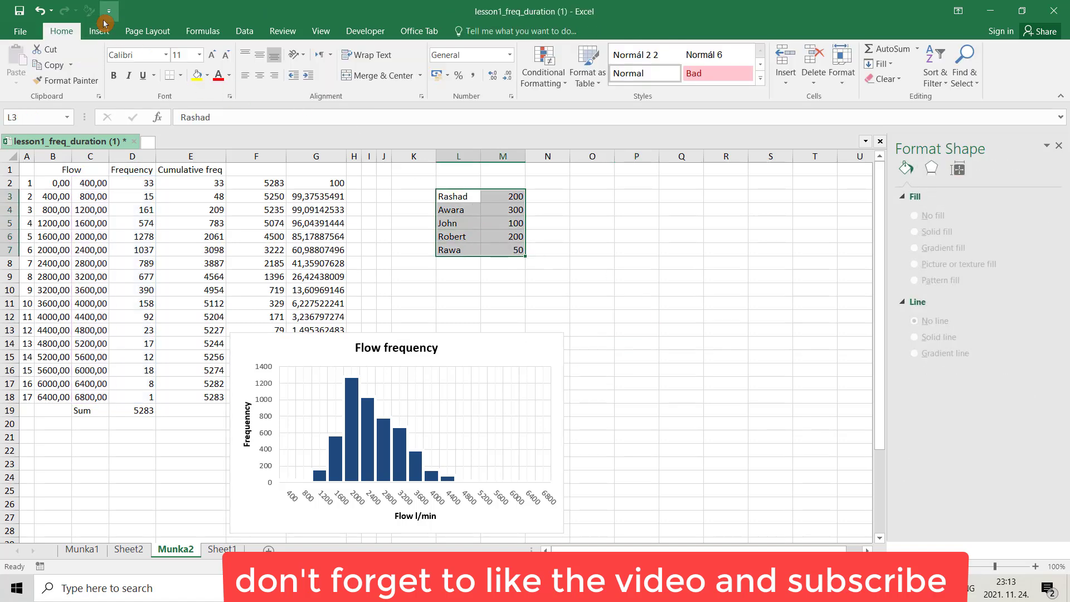
Step: Insert a Clustered Column chart of the L3:M7 data and position it right of the data
click(99, 30)
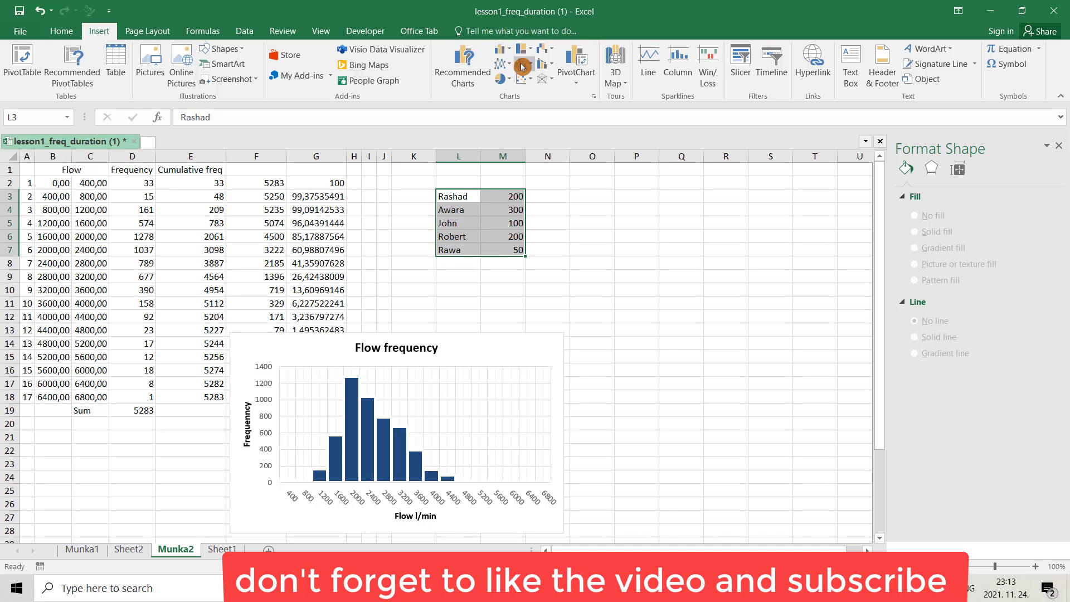
click(501, 49)
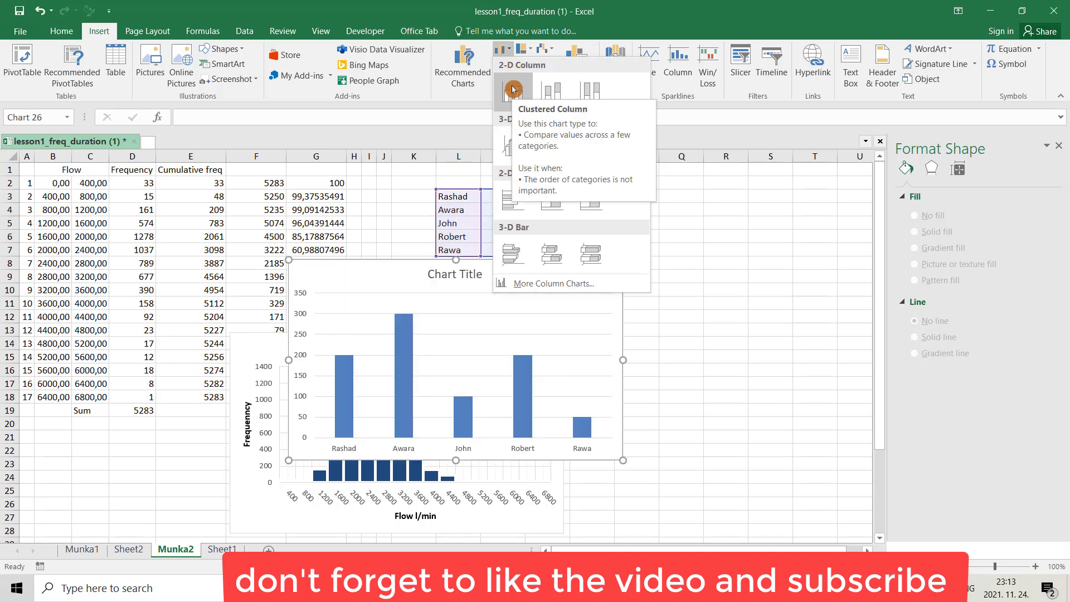
click(513, 89)
click(588, 293)
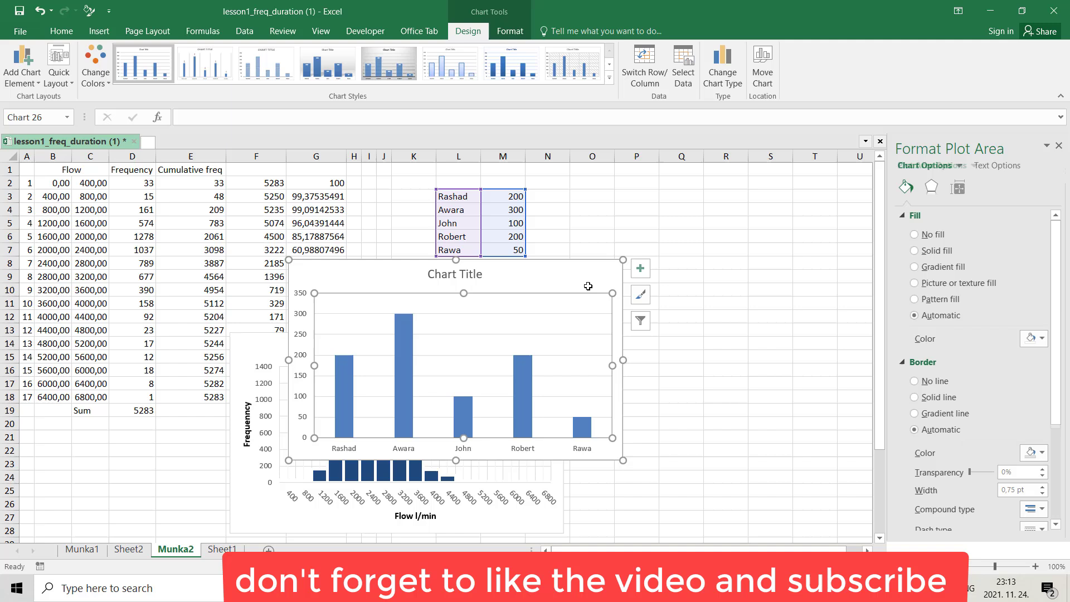
drag(588, 286, 829, 207)
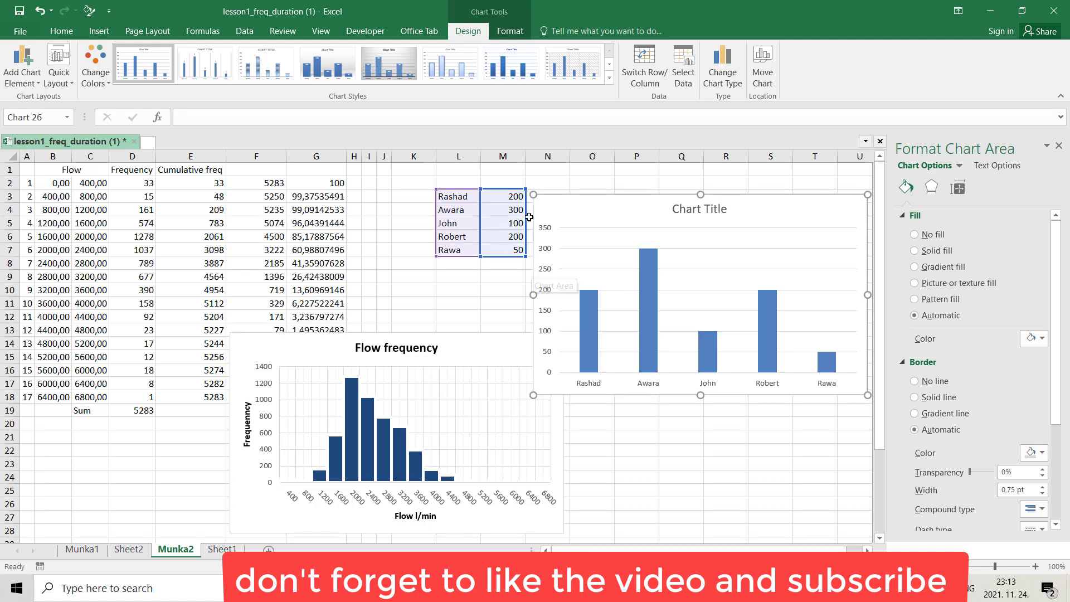
drag(634, 207, 636, 208)
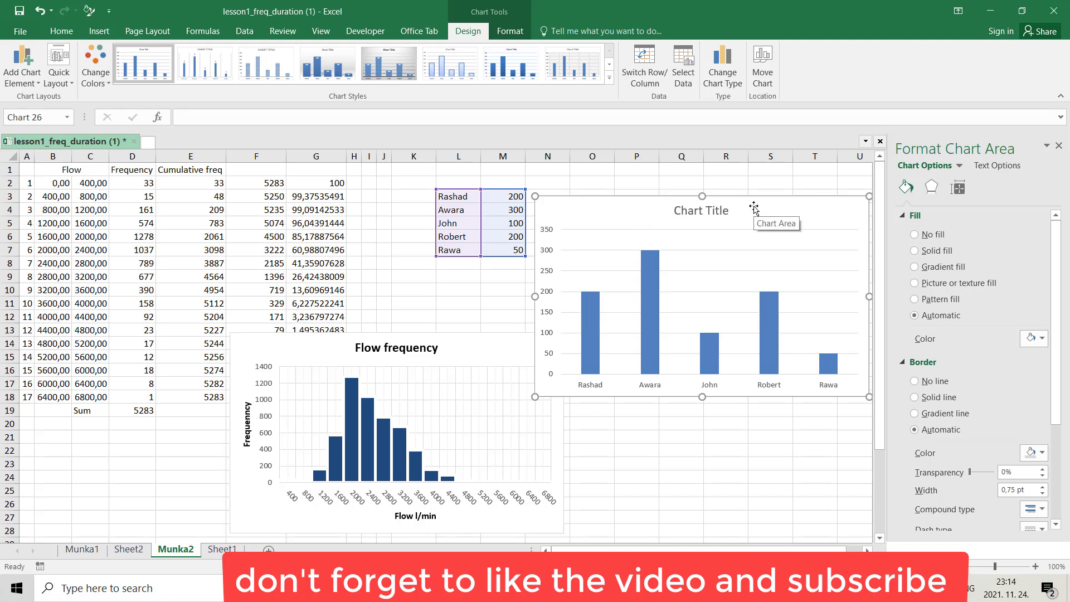
key(F10)
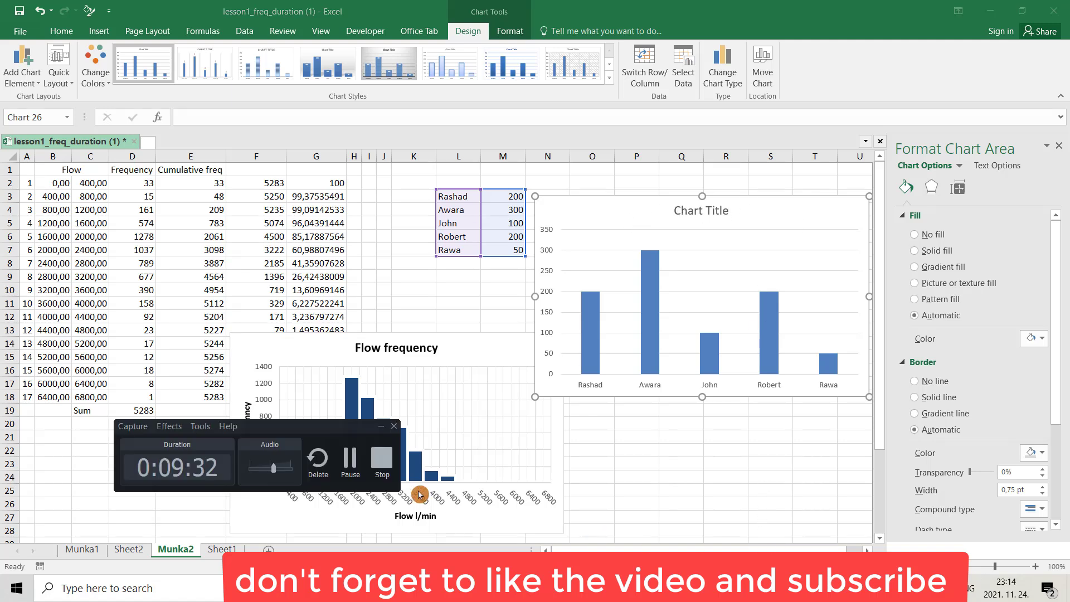